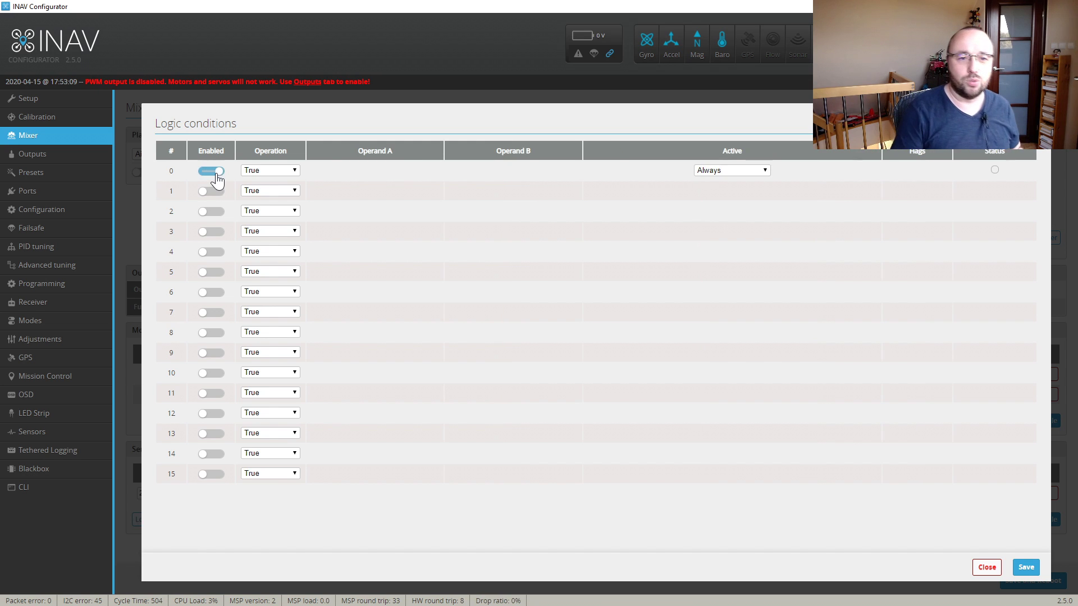
- Try the Greater Than operation on the mixer's logic condition 0, and return it to True
{"action": "left_click", "coordinate": [269, 170]}
{"action": "left_click", "coordinate": [262, 220]}
{"action": "left_click", "coordinate": [264, 171]}
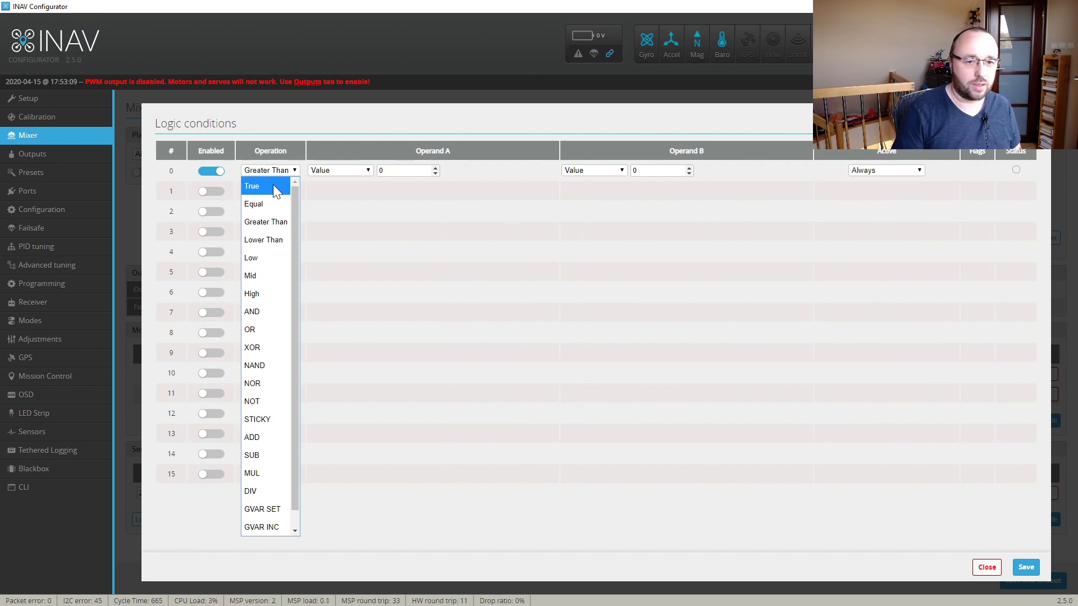
{"action": "left_click", "coordinate": [268, 187]}
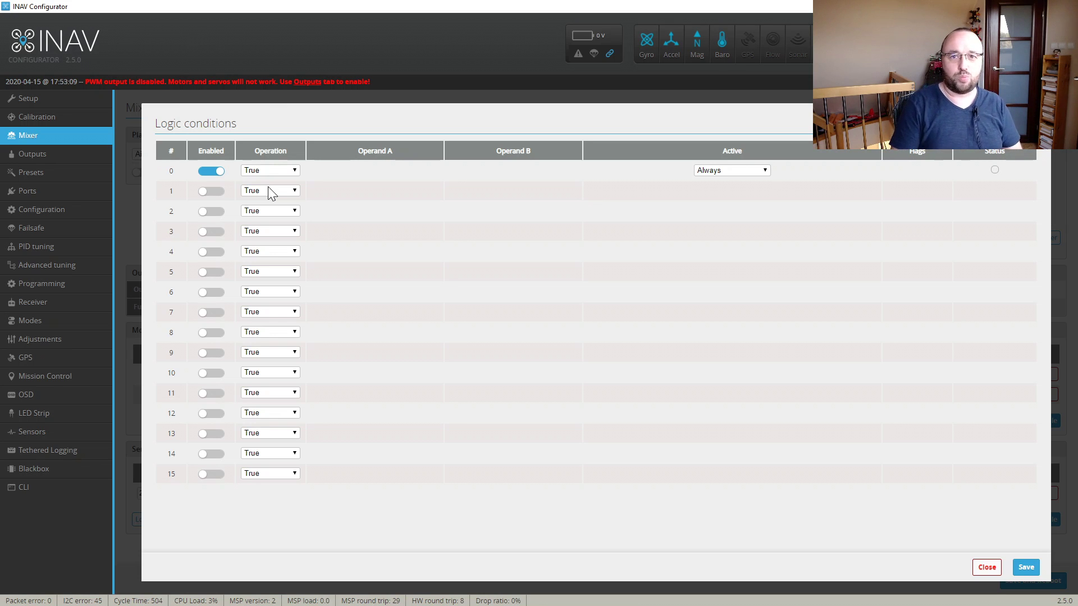
- Disable the mixer's logic condition 0, close the dialog without saving and open the Programming page
{"action": "left_click", "coordinate": [212, 171]}
{"action": "left_click", "coordinate": [986, 567]}
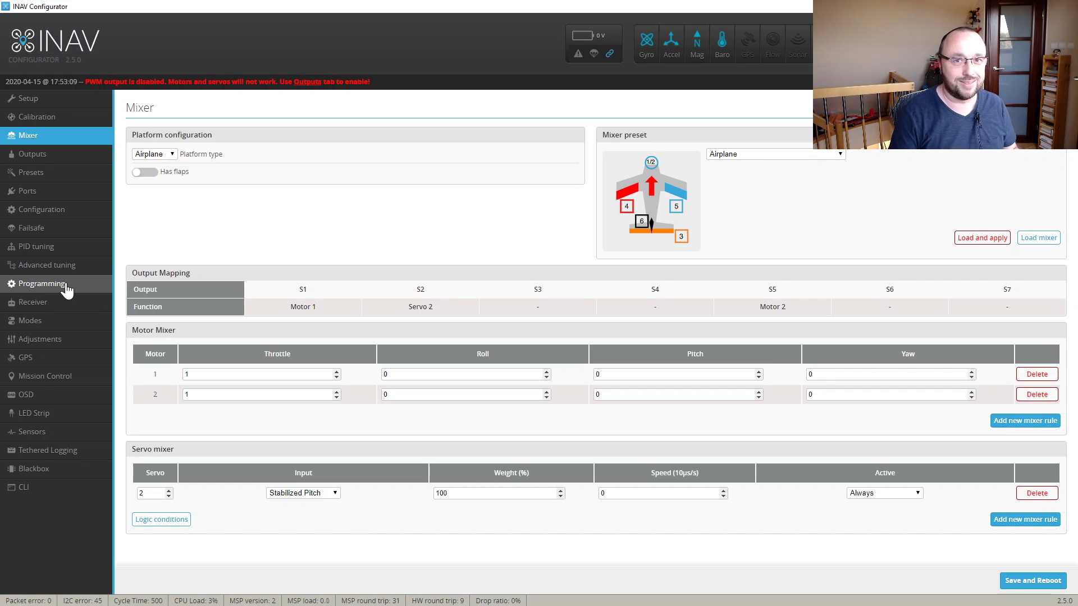
{"action": "left_click", "coordinate": [66, 285]}
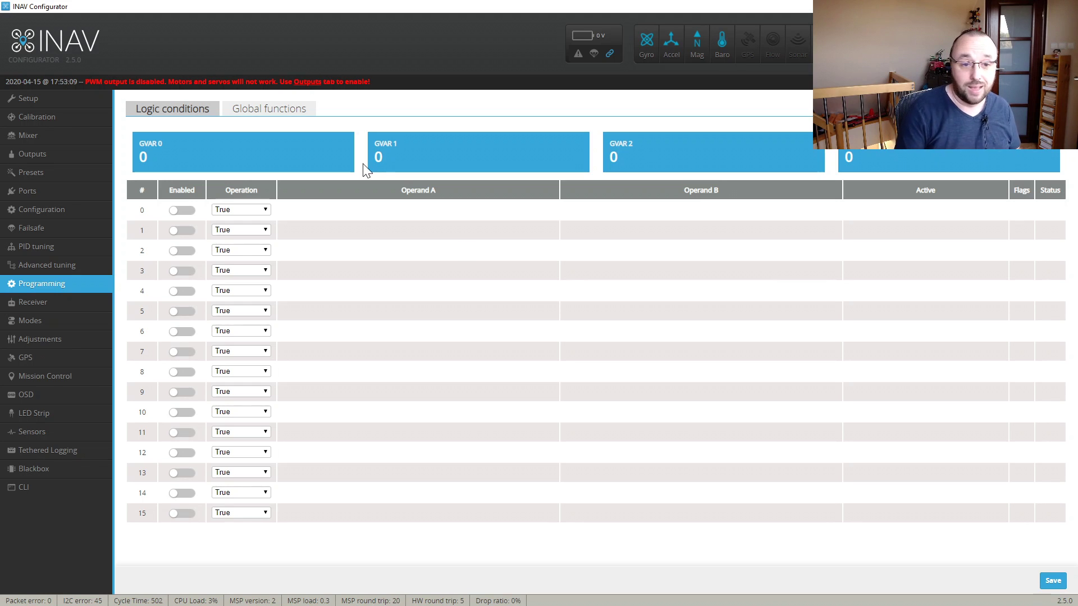
- Set logic condition 0 to Equal with an RC Channel as operand A and look over the operand choices
{"action": "left_click", "coordinate": [222, 211]}
{"action": "left_click", "coordinate": [244, 243]}
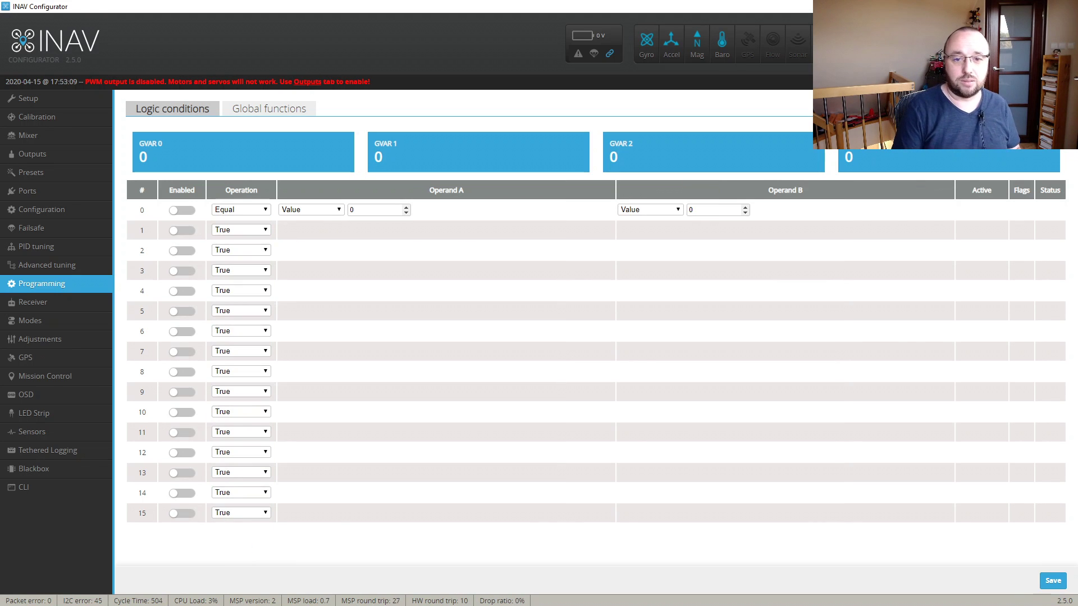
{"action": "left_click", "coordinate": [311, 210]}
{"action": "left_click", "coordinate": [317, 243]}
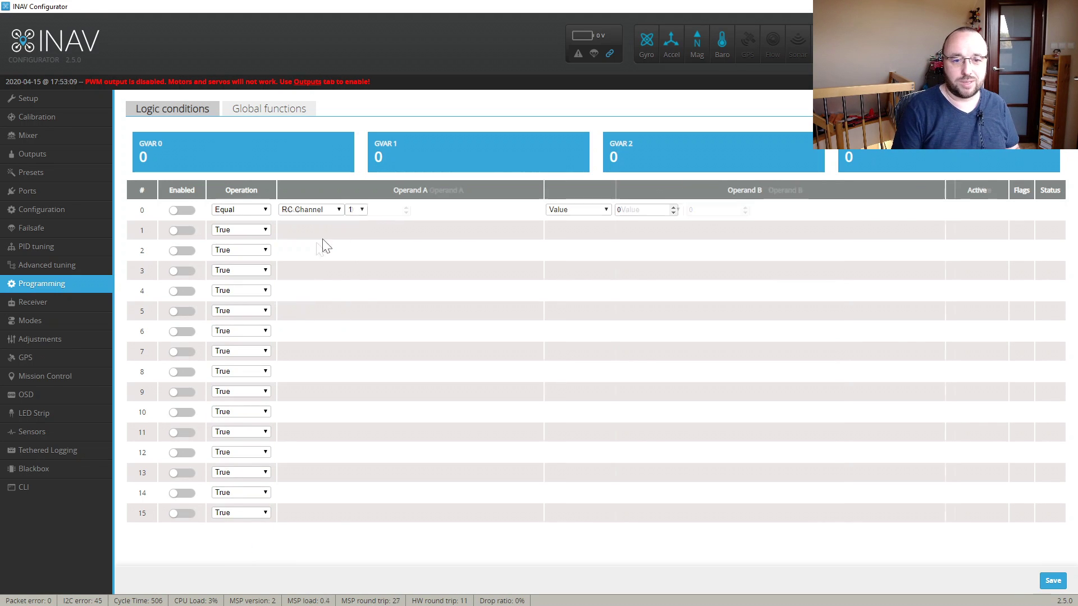
{"action": "left_click", "coordinate": [362, 209]}
{"action": "left_click", "coordinate": [313, 210]}
{"action": "left_click", "coordinate": [312, 209]}
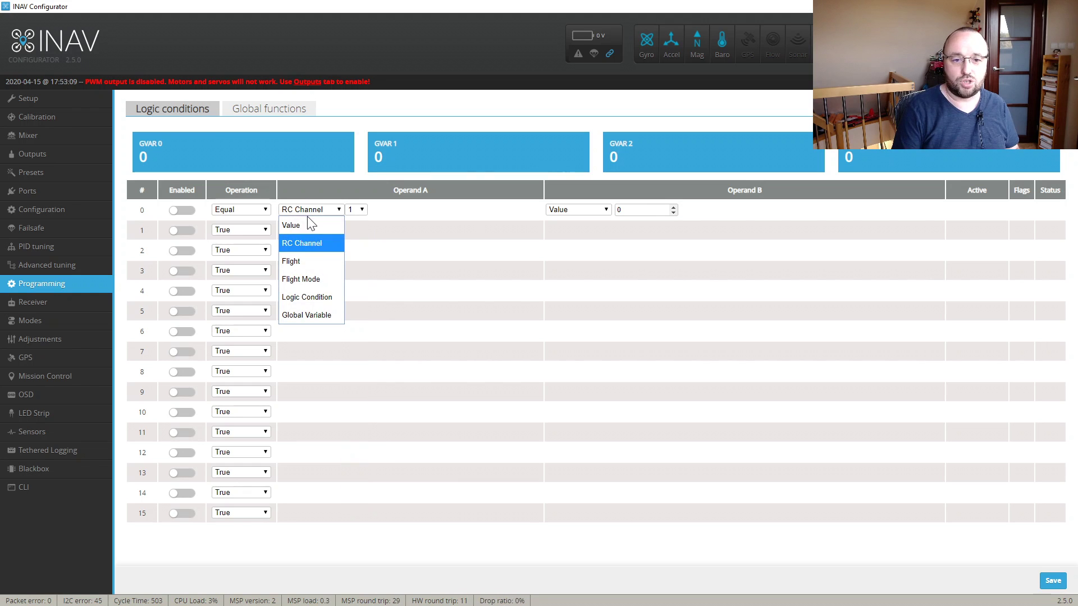
- Change operand A of logic condition 0 to Flight and examine its available flight parameters
{"action": "left_click", "coordinate": [308, 263]}
{"action": "left_click", "coordinate": [354, 210]}
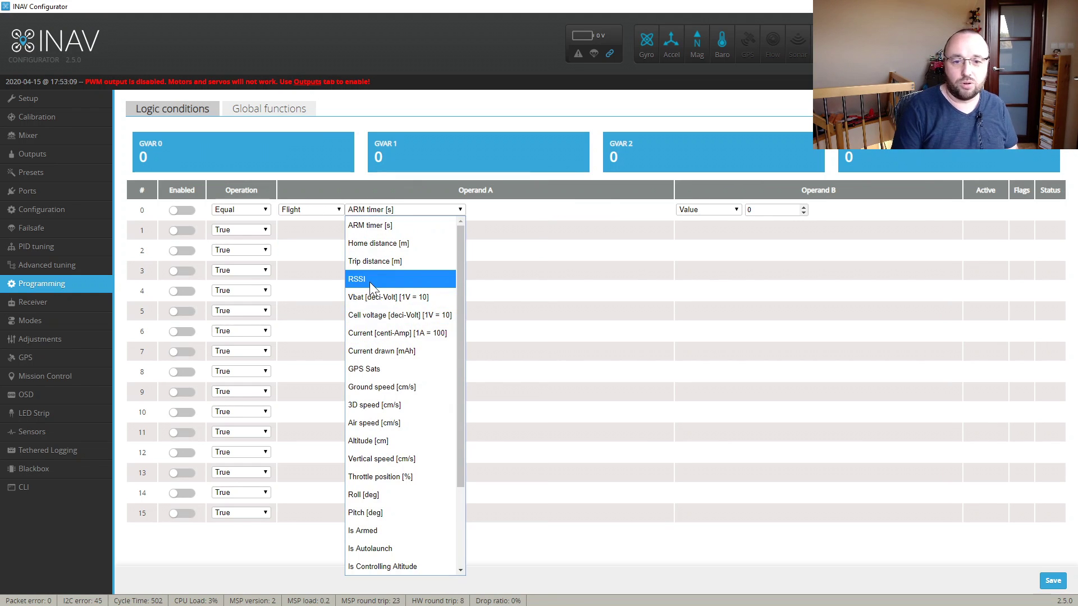
{"action": "scroll", "coordinate": [398, 348], "scroll_direction": "down", "scroll_amount": 2}
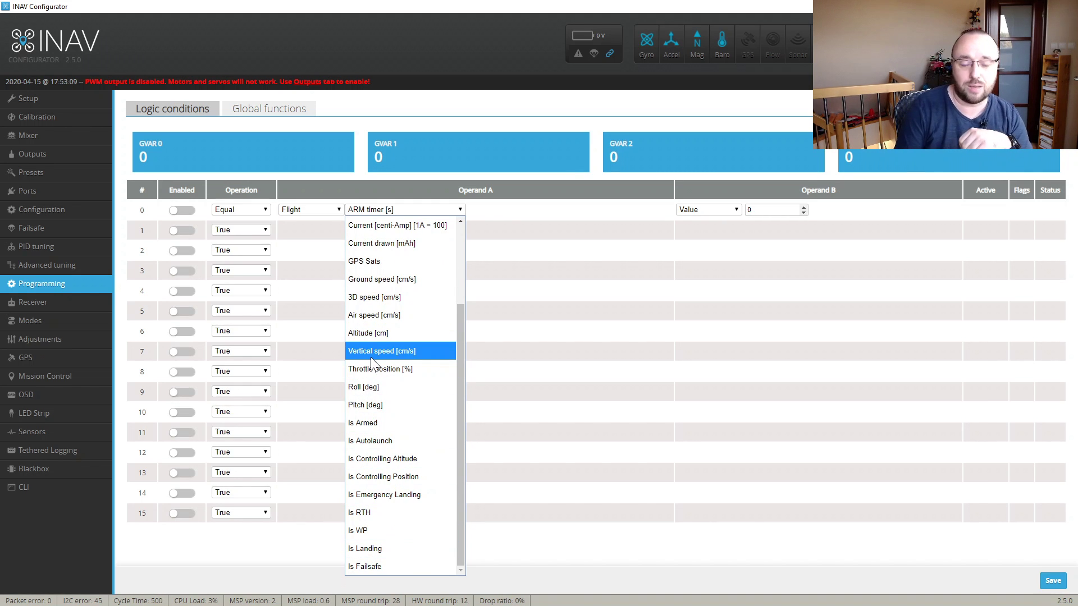
{"action": "left_click", "coordinate": [316, 213]}
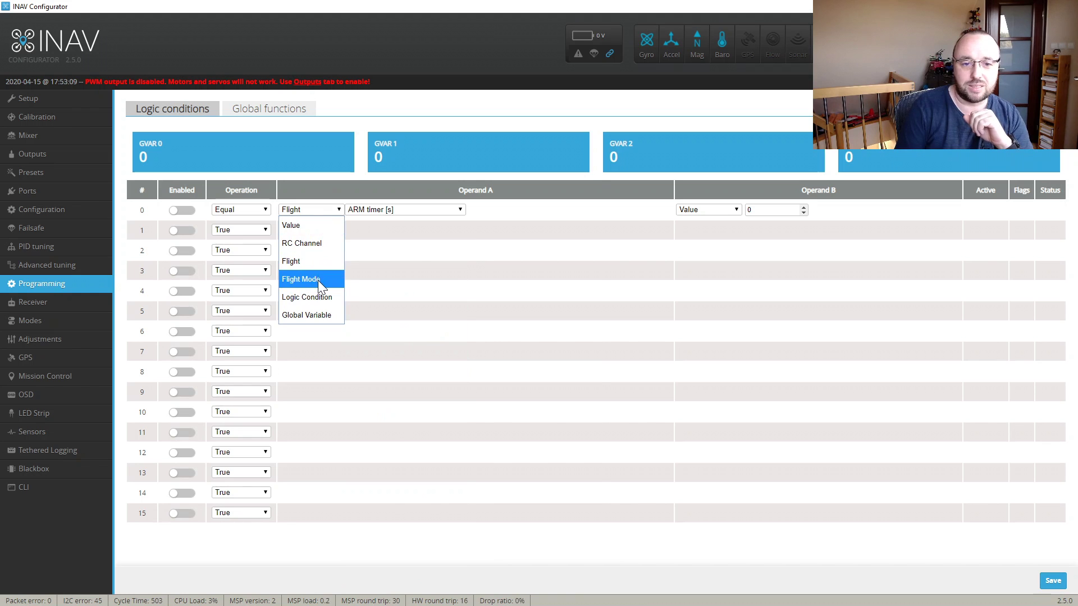
- Try Flight Mode and Logic Condition as operand A of logic condition 0, and settle on Global Variable
{"action": "left_click", "coordinate": [318, 279]}
{"action": "left_click", "coordinate": [368, 209]}
{"action": "left_click", "coordinate": [316, 211]}
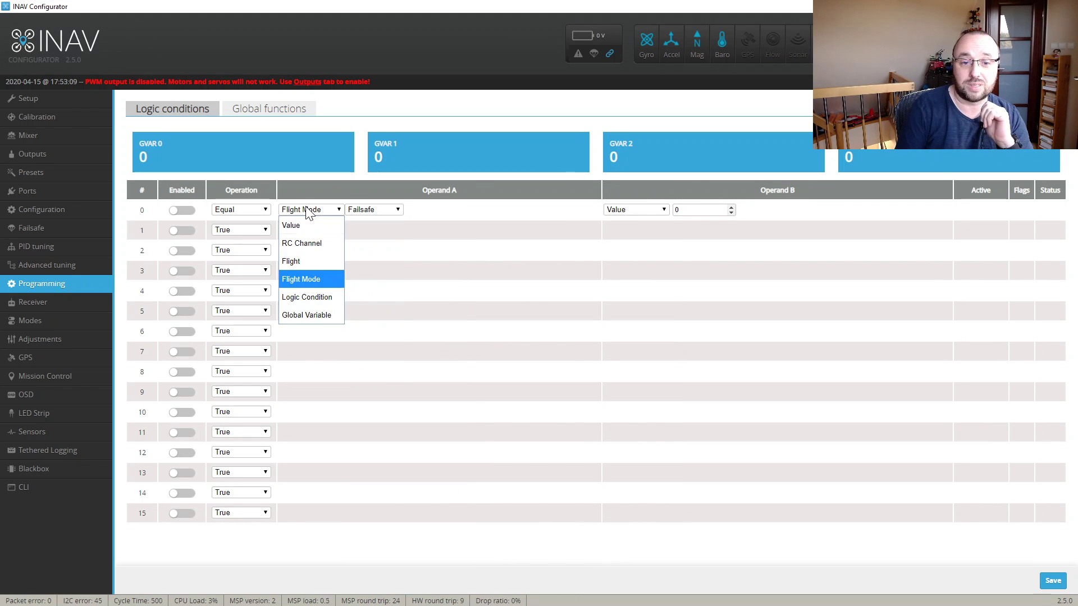
{"action": "left_click", "coordinate": [321, 297]}
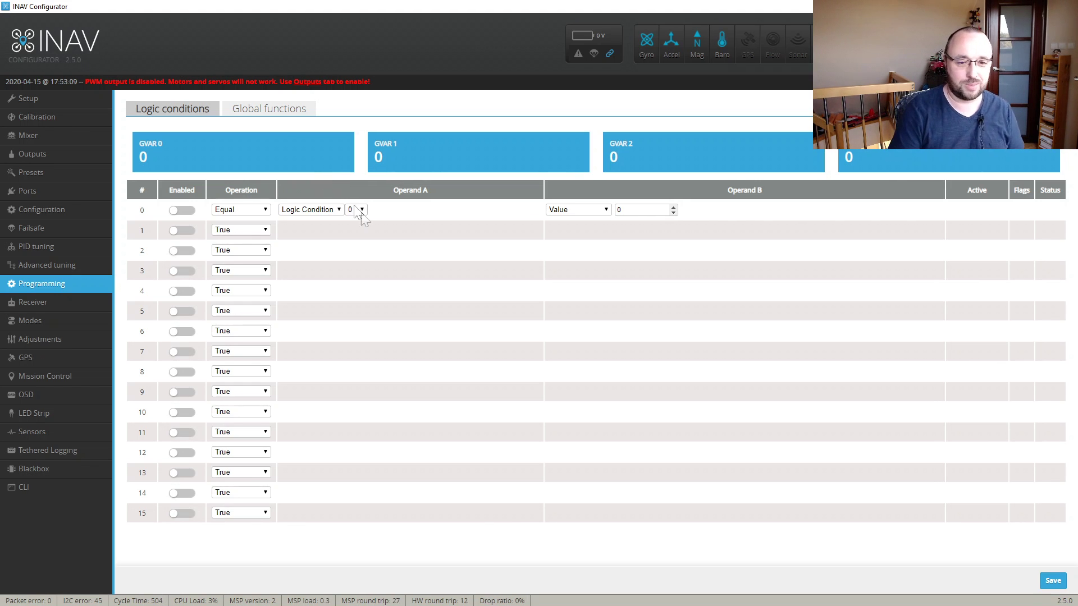
{"action": "left_click", "coordinate": [332, 210]}
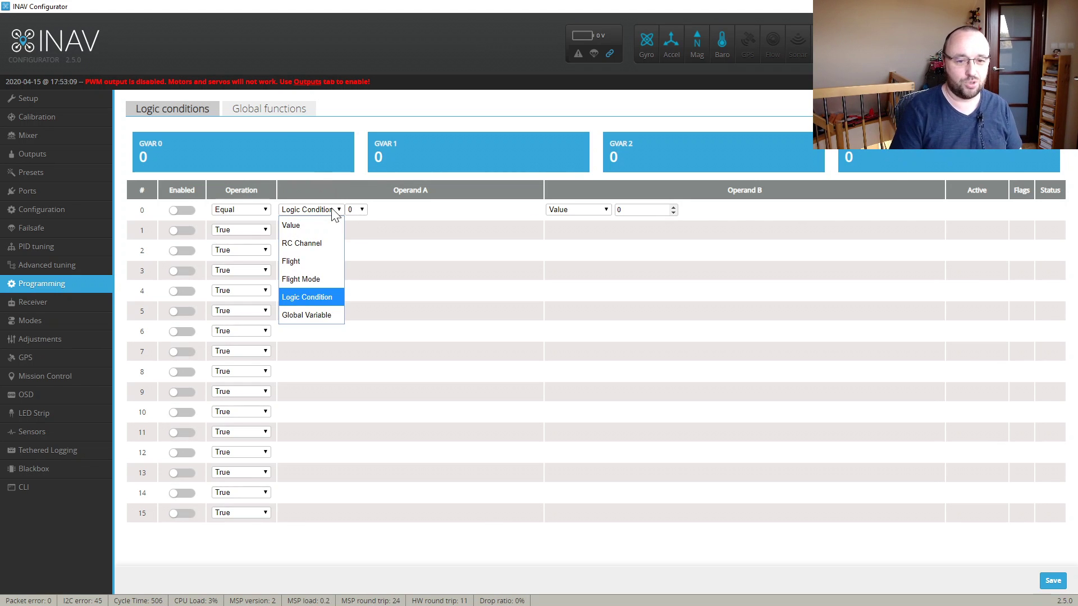
{"action": "left_click", "coordinate": [321, 310]}
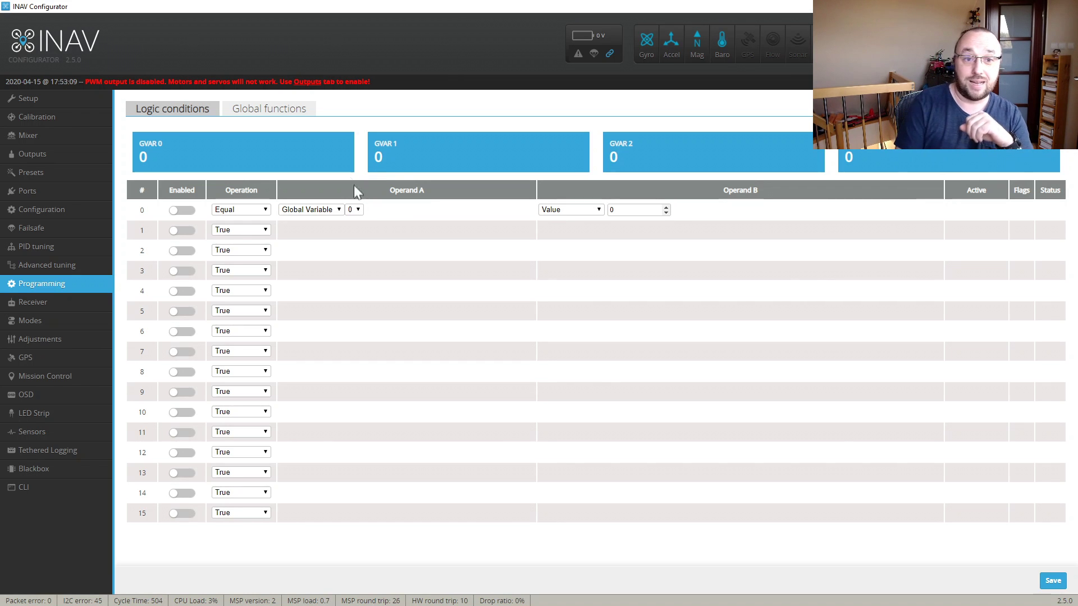
- Enable global function 0, check its activation conditions and set its action to OVERRIDE THROTTLE
{"action": "left_click", "coordinate": [253, 112]}
{"action": "left_click", "coordinate": [173, 158]}
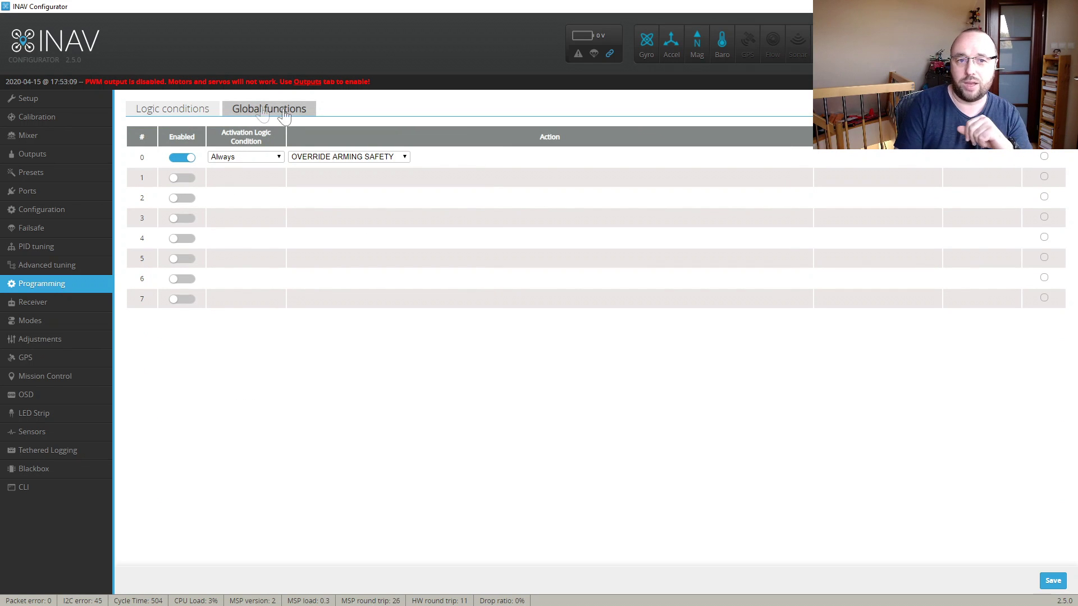
{"action": "left_click", "coordinate": [253, 166]}
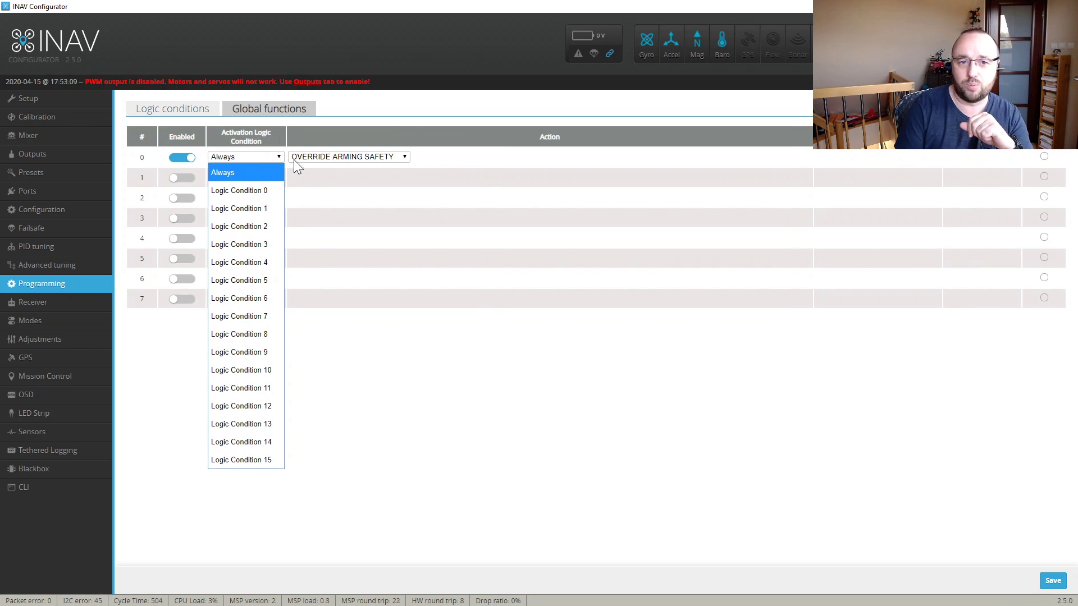
{"action": "left_click", "coordinate": [349, 187]}
{"action": "left_click", "coordinate": [341, 157]}
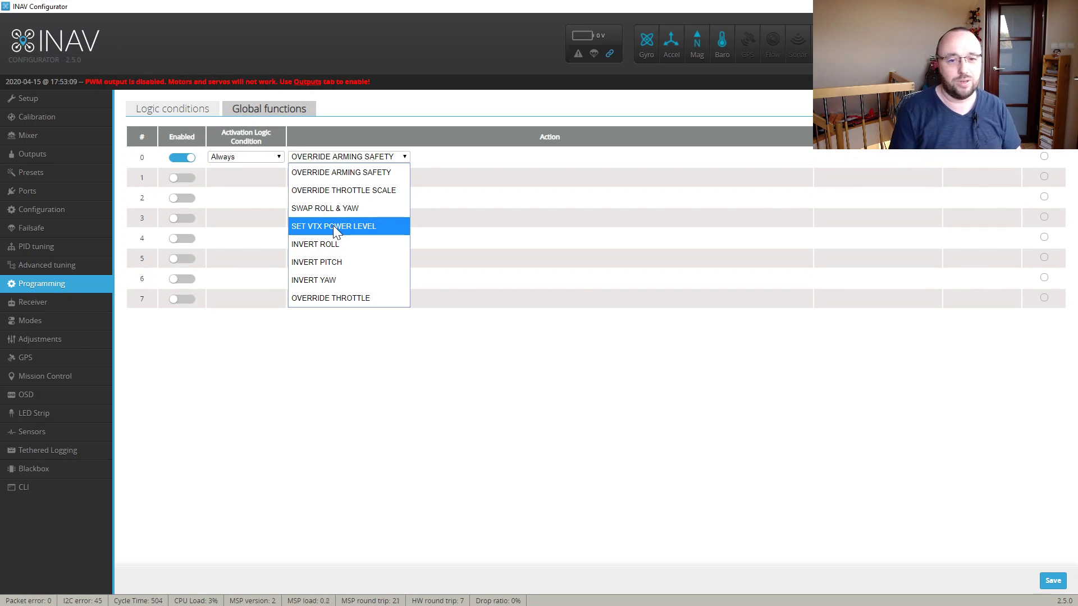
{"action": "left_click", "coordinate": [340, 297]}
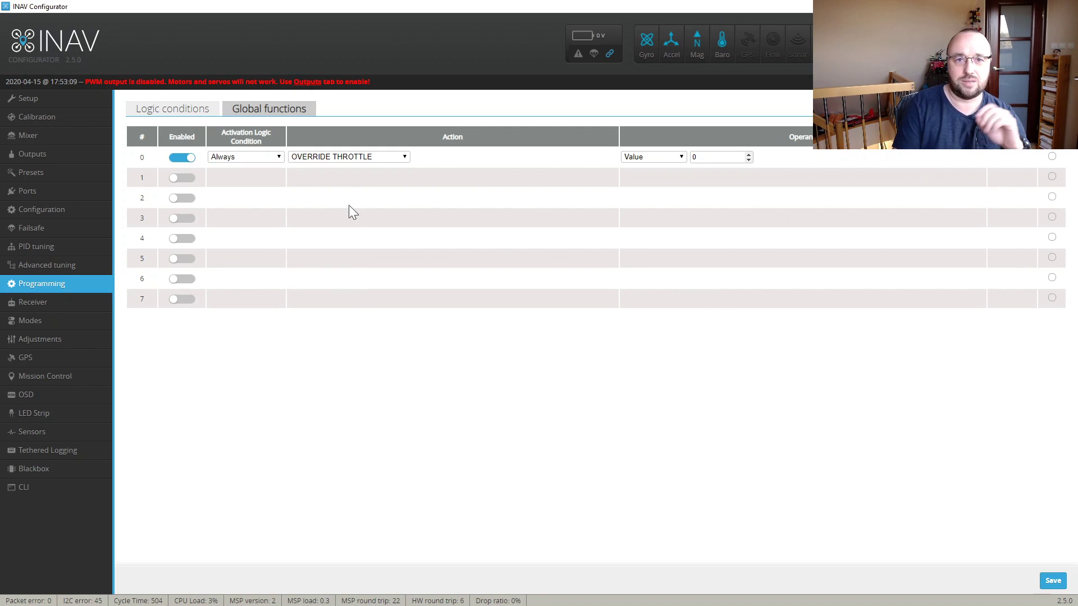
- Enable logic condition 0 with the GVAR INC operation, incrementing global variable 0 by 1, and save
{"action": "left_click", "coordinate": [187, 112]}
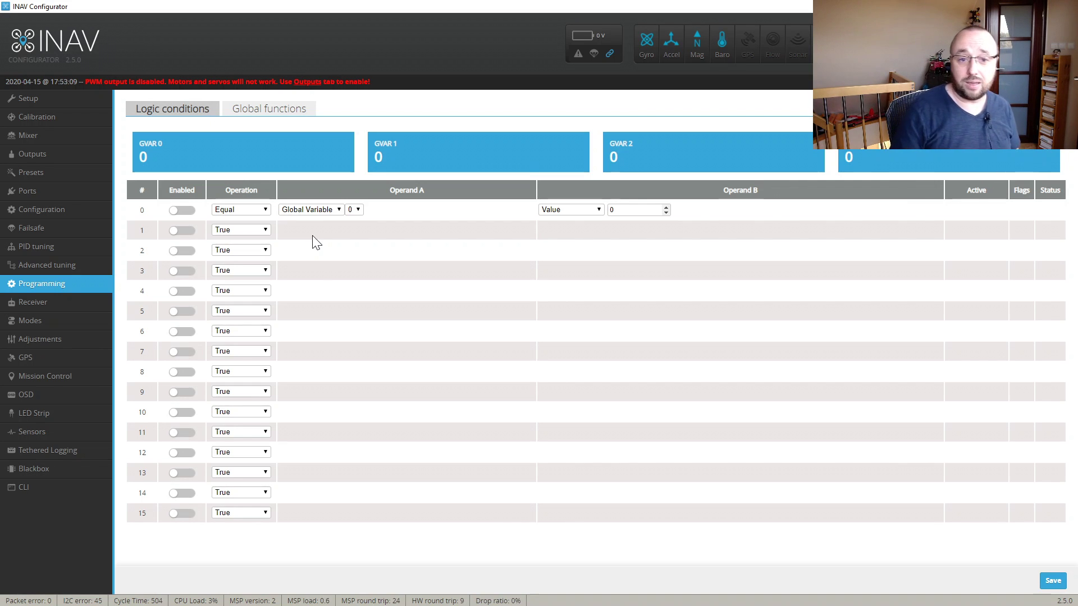
{"action": "left_click", "coordinate": [183, 211]}
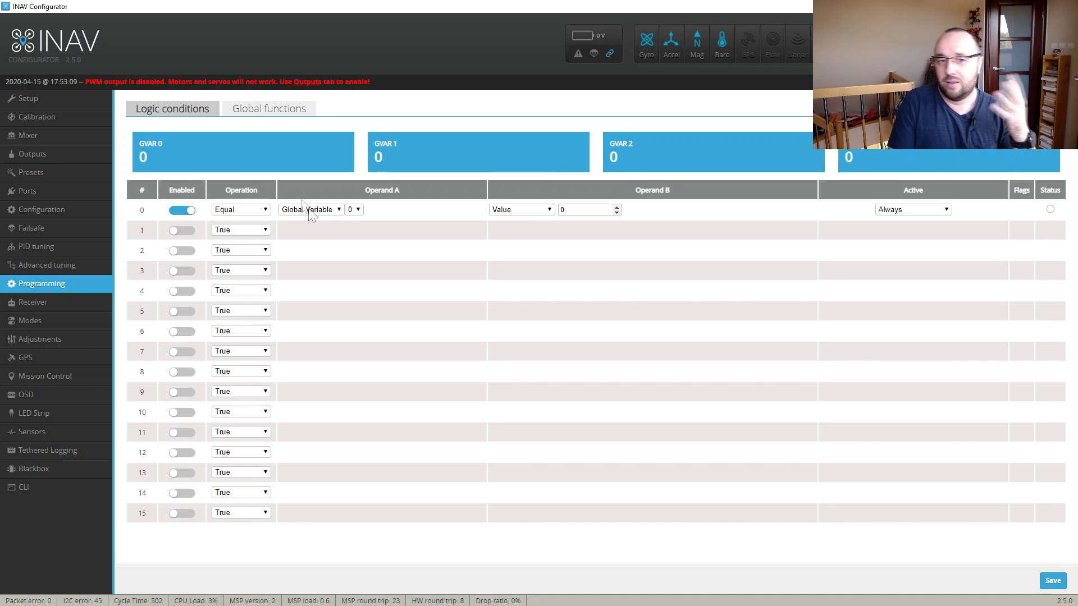
{"action": "left_click", "coordinate": [243, 209]}
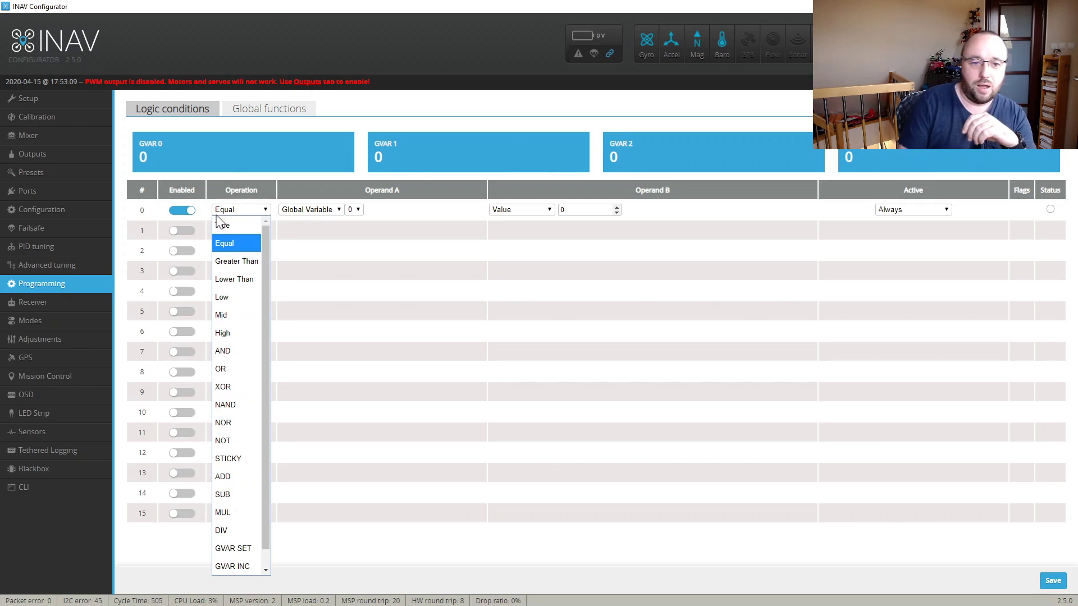
{"action": "scroll", "coordinate": [262, 496], "scroll_direction": "down", "scroll_amount": 1}
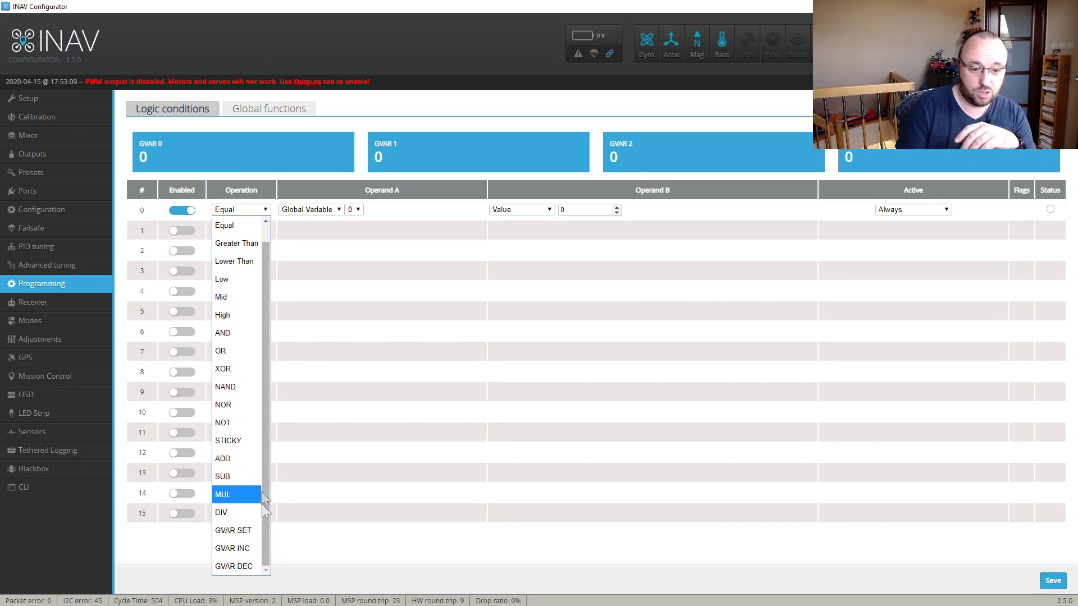
{"action": "left_click", "coordinate": [246, 548]}
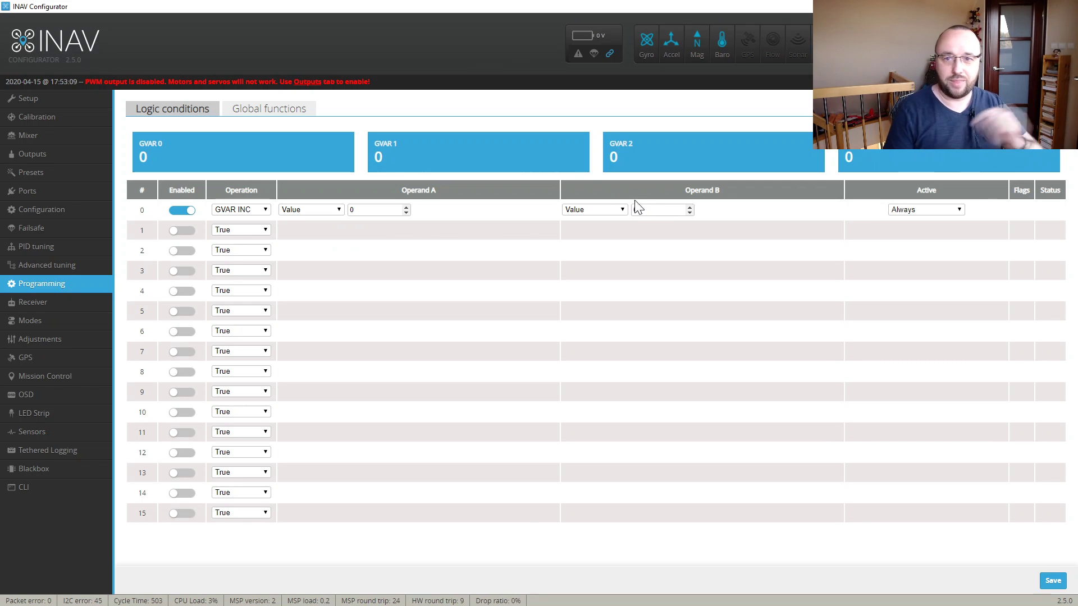
{"action": "left_click", "coordinate": [308, 210]}
{"action": "left_click", "coordinate": [306, 207]}
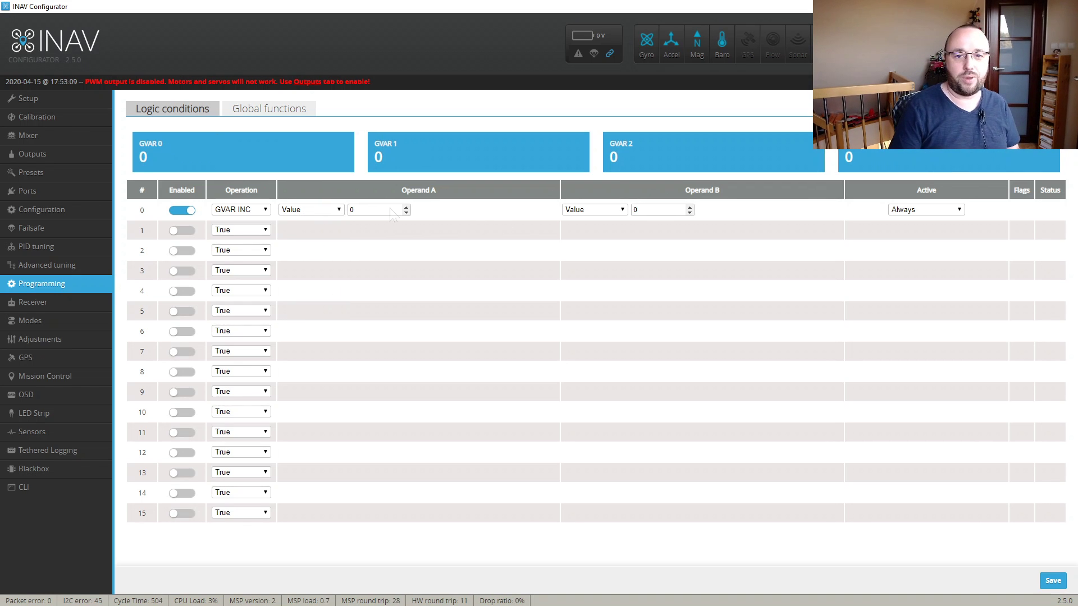
{"action": "type", "text": "1"}
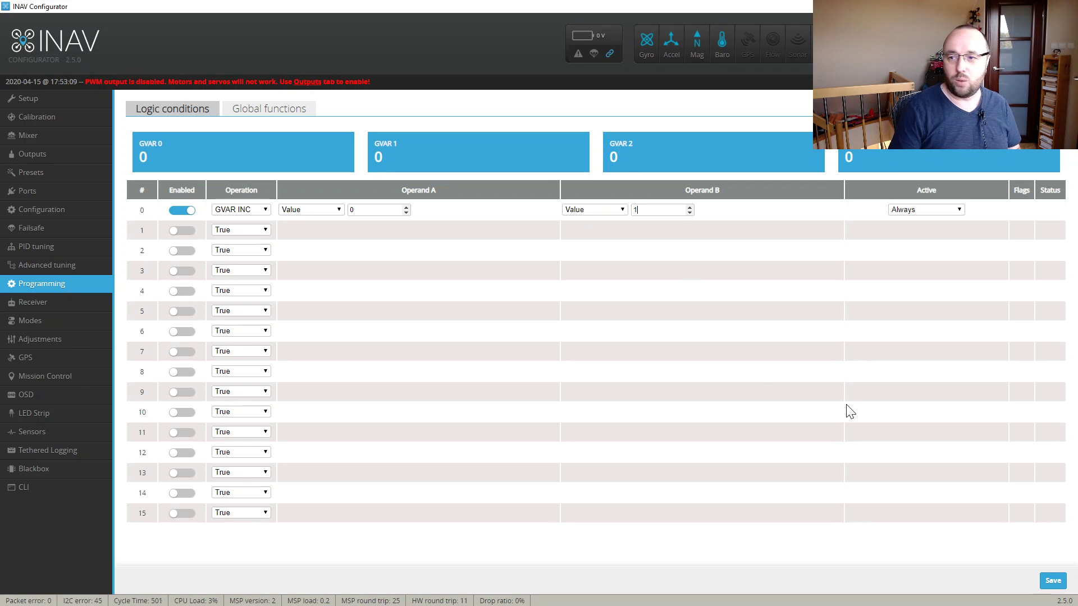
{"action": "left_click", "coordinate": [1059, 580]}
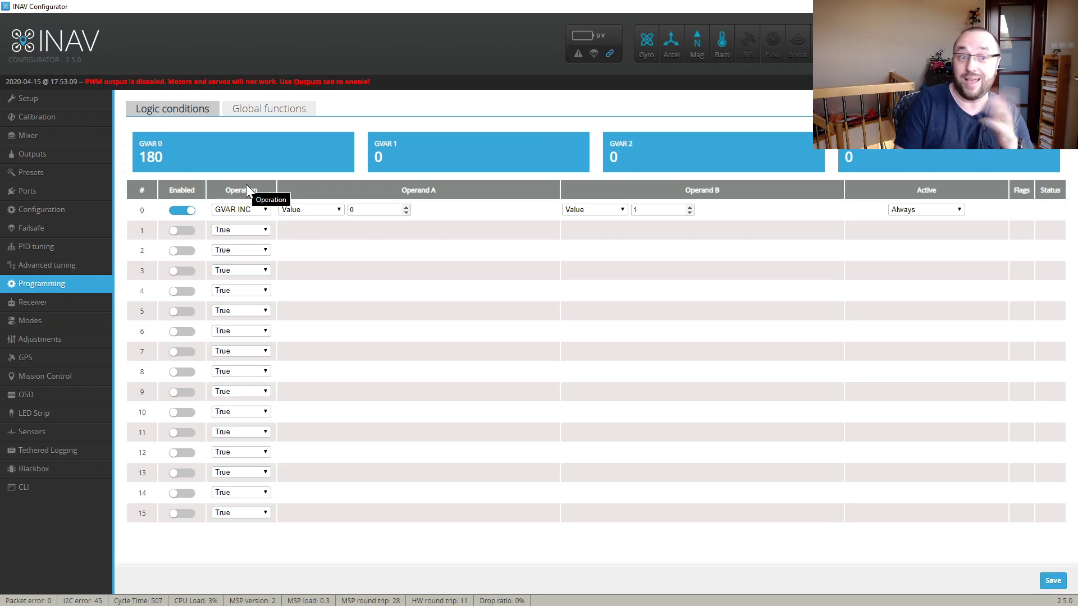
- Enable logic condition 1 as Greater Than, comparing Global Variable 0 with the value 55, and save
{"action": "left_click", "coordinate": [181, 230]}
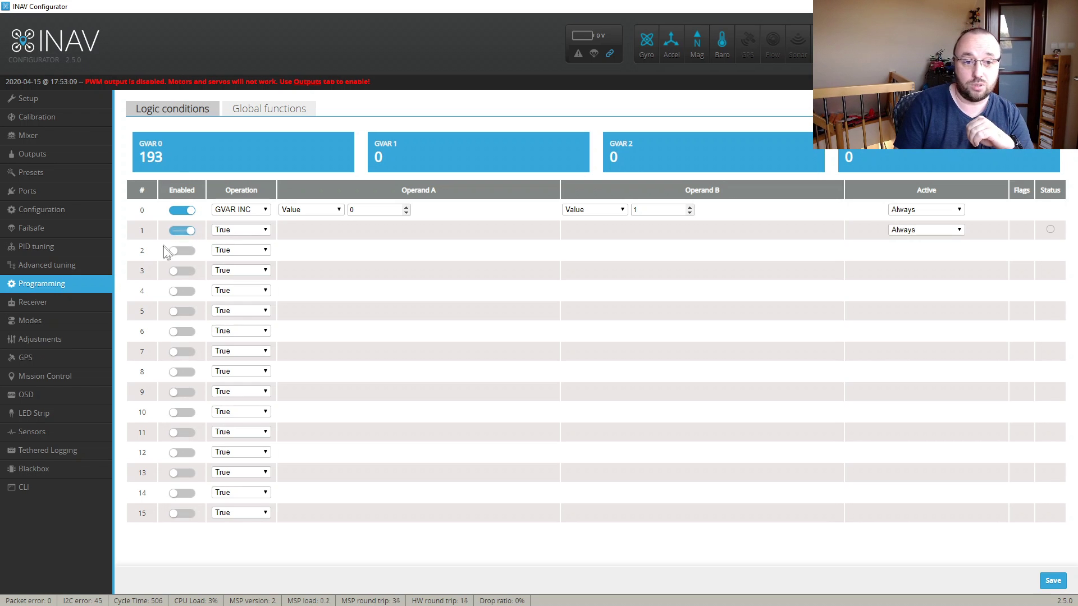
{"action": "left_click", "coordinate": [256, 230]}
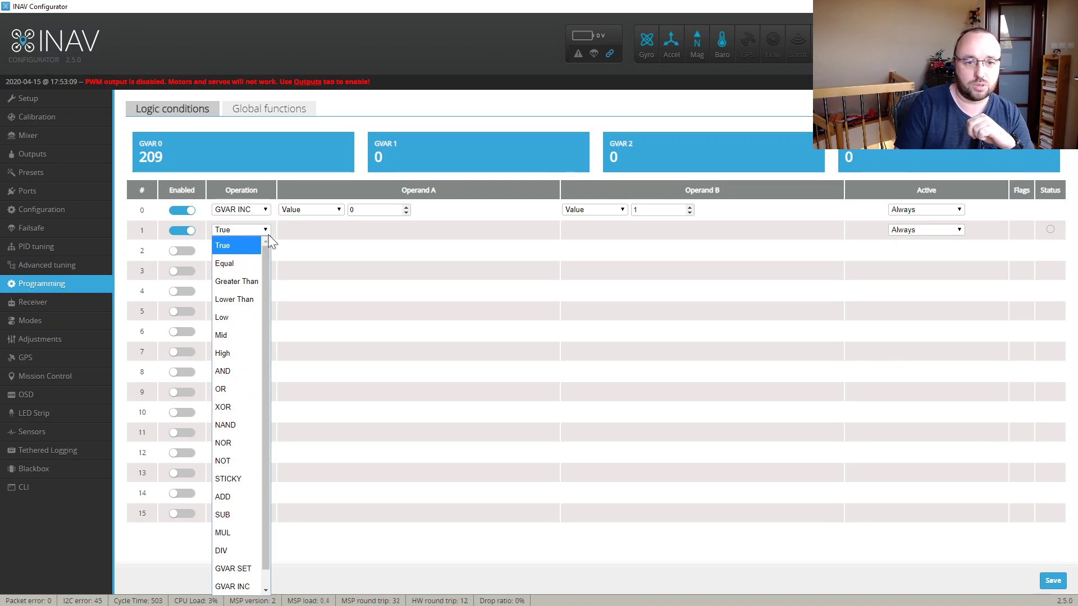
{"action": "left_click", "coordinate": [239, 279]}
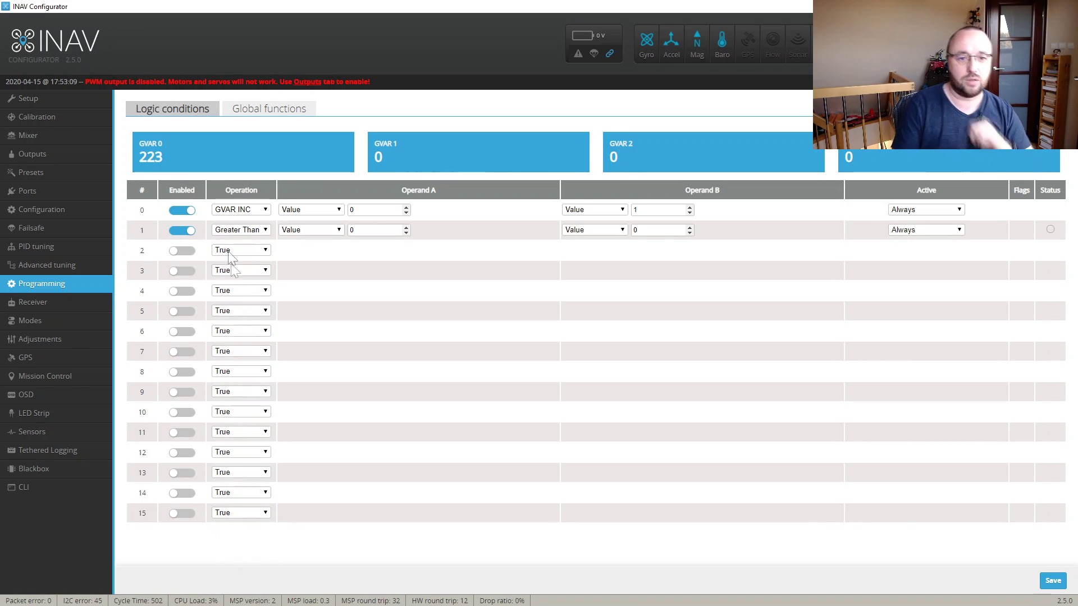
{"action": "left_click", "coordinate": [296, 232]}
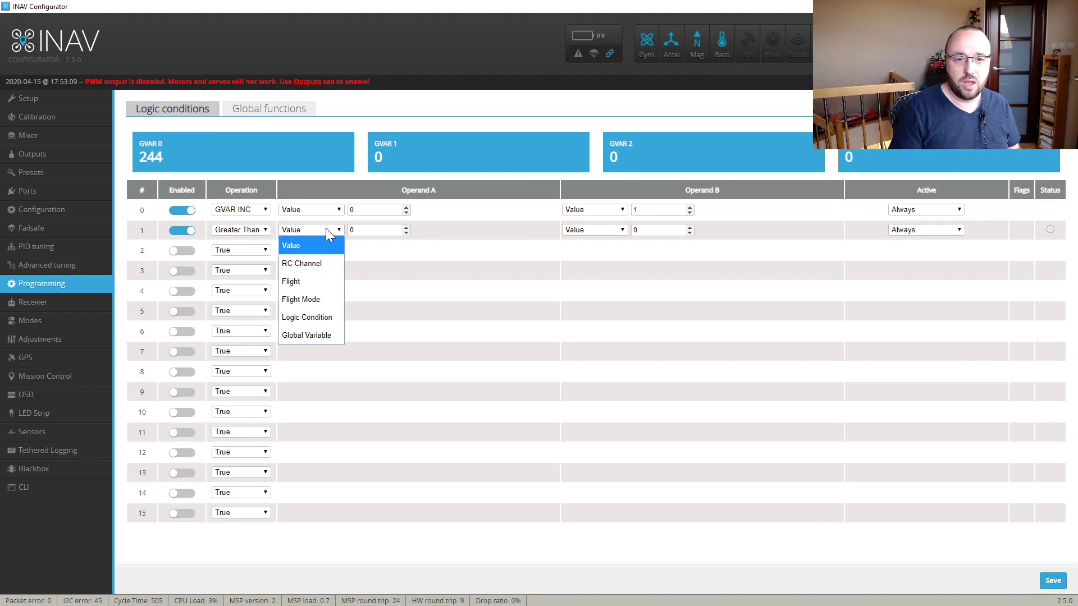
{"action": "left_click", "coordinate": [310, 336]}
{"action": "left_click", "coordinate": [648, 233]}
{"action": "key", "text": "BackSpace"}
{"action": "type", "text": "55"}
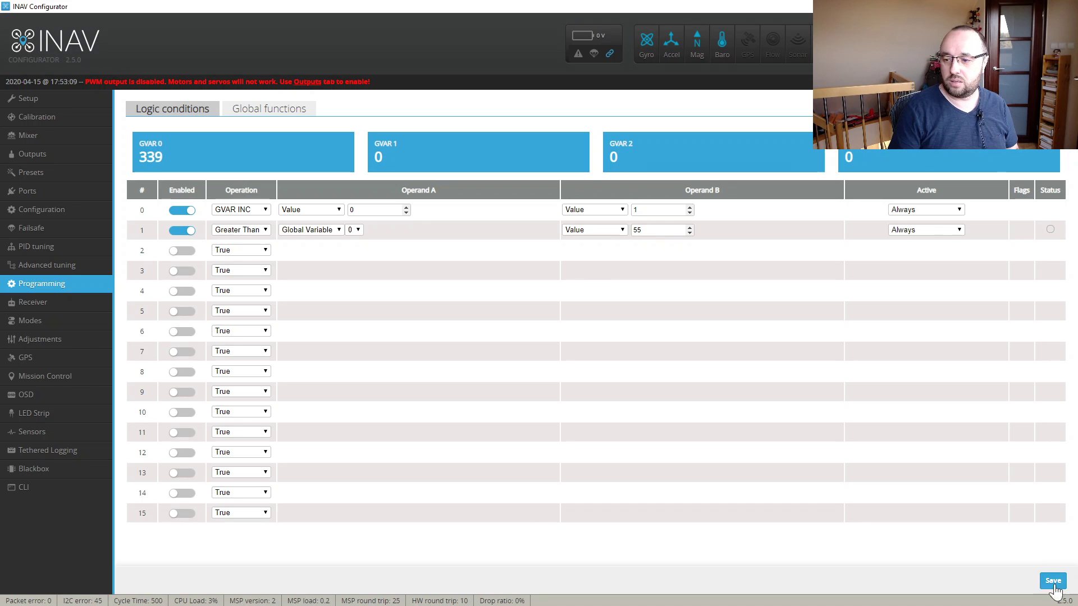
{"action": "left_click", "coordinate": [1050, 238]}
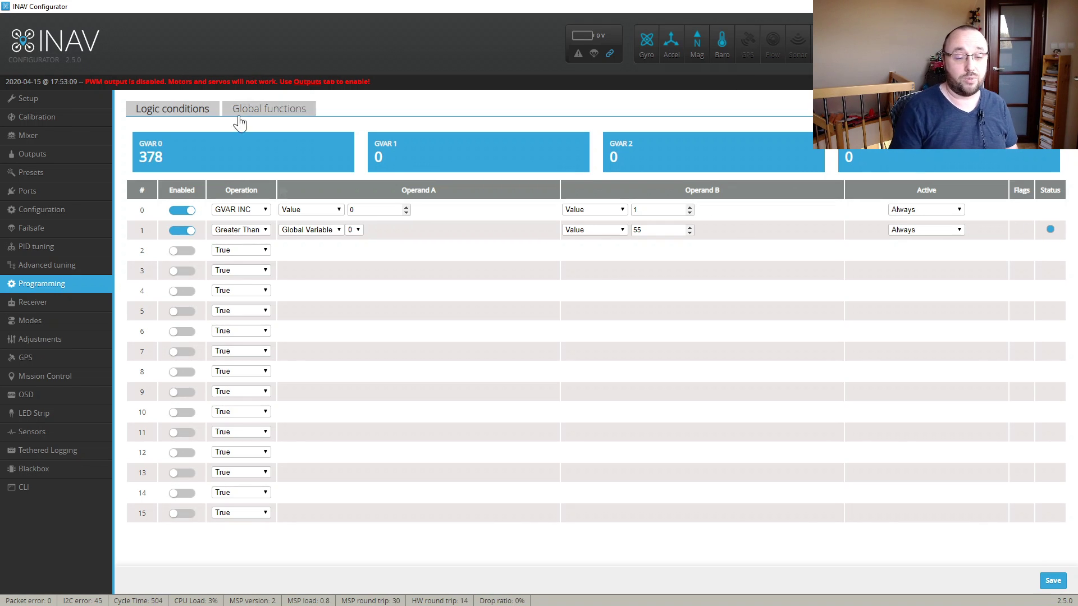
- Enable logic condition 2 as GVAR SET, setting global variable 0 to 0 when Logic Condition 1 is active, and save
{"action": "left_click", "coordinate": [181, 251]}
{"action": "left_click", "coordinate": [240, 250]}
{"action": "scroll", "coordinate": [264, 445], "scroll_direction": "down", "scroll_amount": 1}
{"action": "left_click", "coordinate": [248, 557]}
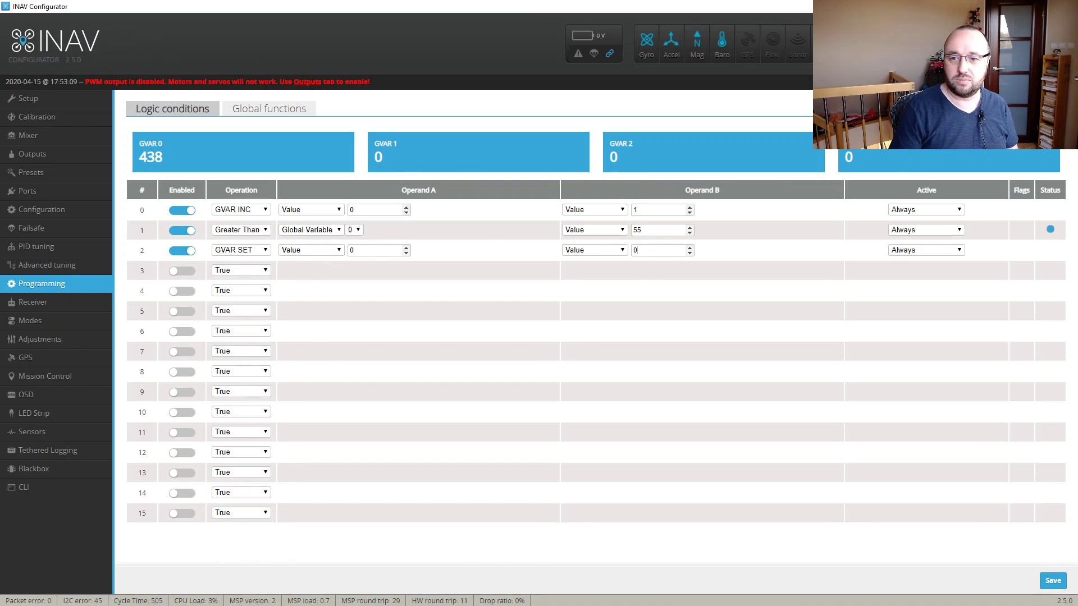
{"action": "left_click", "coordinate": [913, 250]}
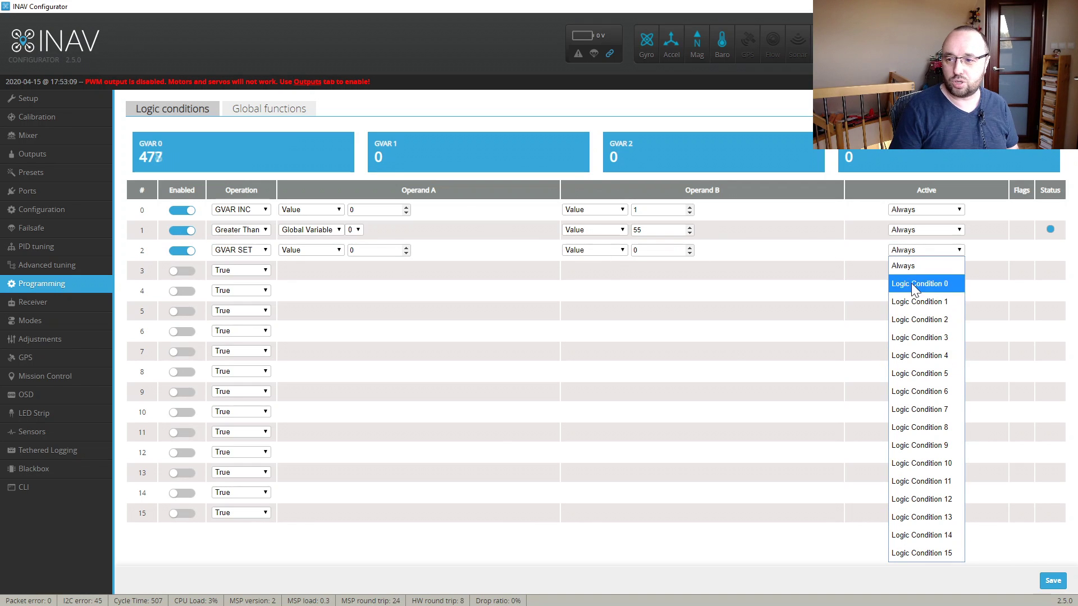
{"action": "left_click", "coordinate": [919, 302]}
{"action": "left_click", "coordinate": [1052, 580]}
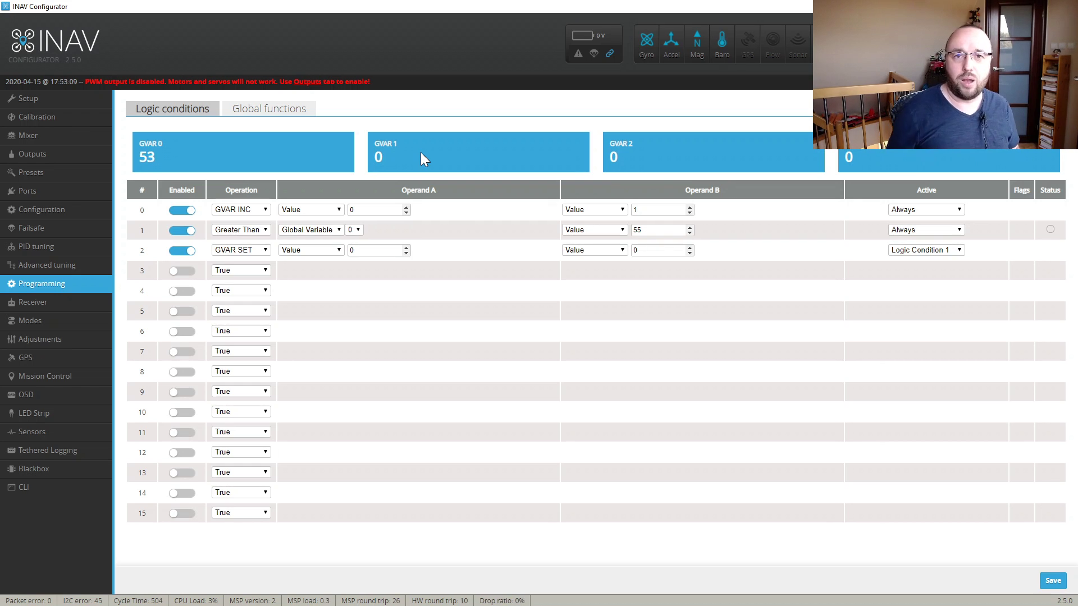
- Enable logic condition 3 with the GVAR SET operation, targeting global variable 1
{"action": "left_click", "coordinate": [182, 270]}
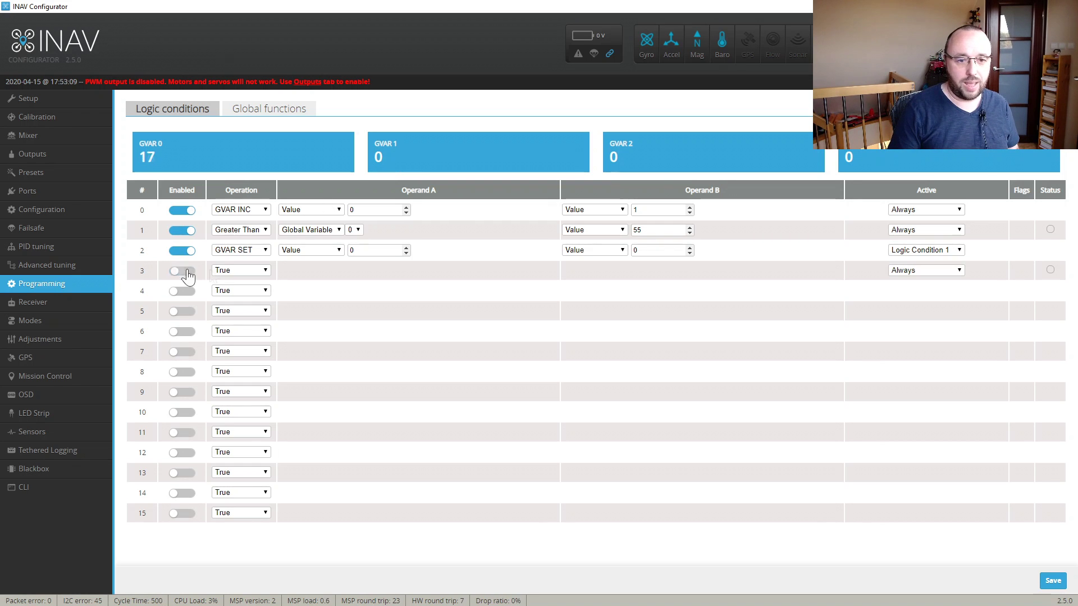
{"action": "left_click", "coordinate": [245, 270]}
{"action": "key", "text": "Escape"}
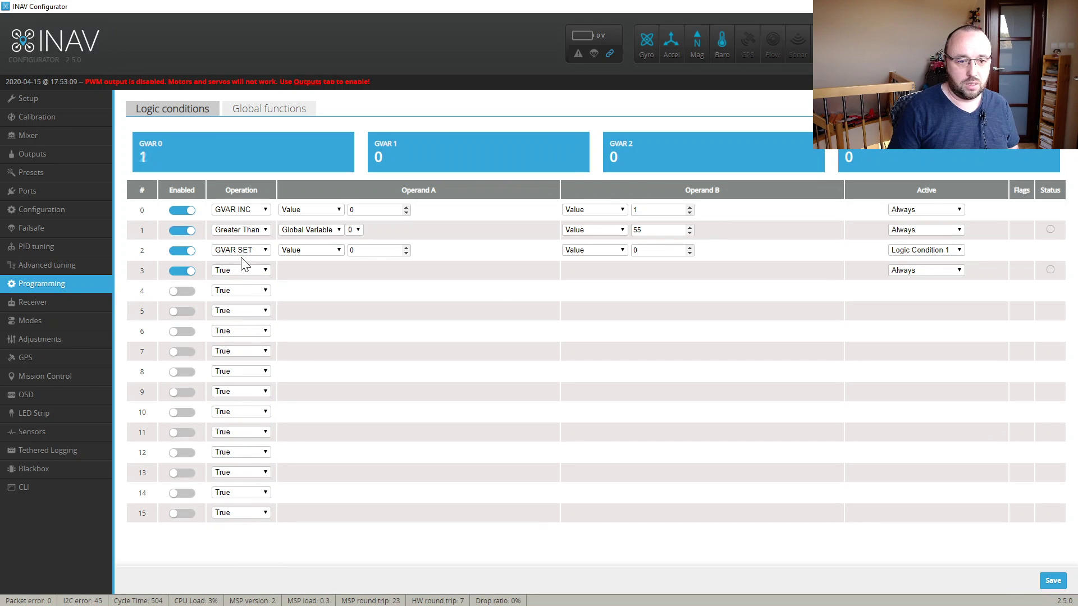
{"action": "left_click", "coordinate": [238, 271]}
{"action": "scroll", "coordinate": [234, 561], "scroll_direction": "down", "scroll_amount": 1}
{"action": "left_click", "coordinate": [234, 561]}
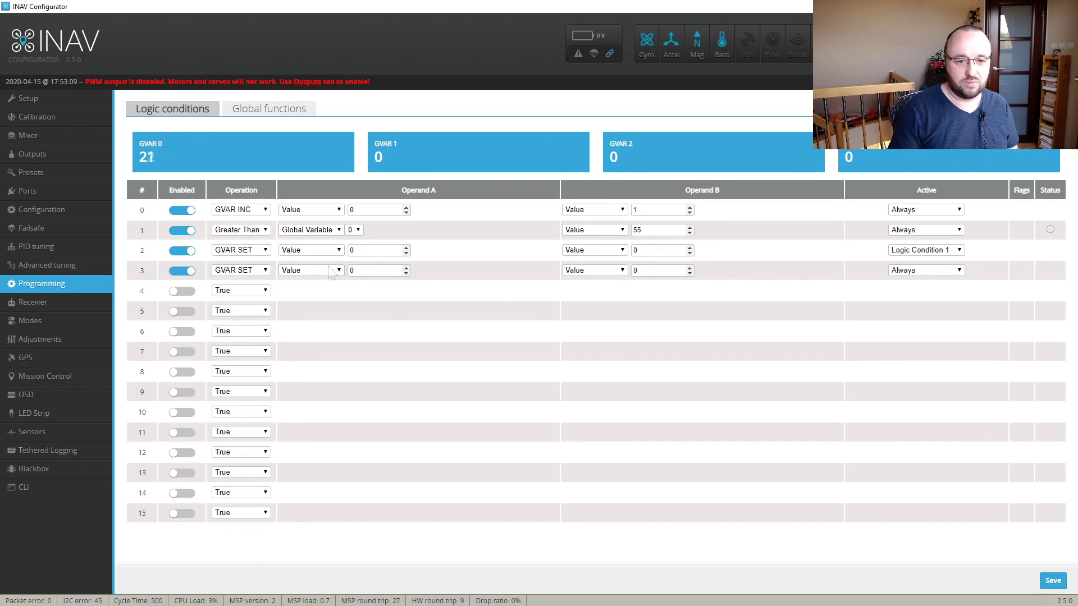
{"action": "type", "text": "1"}
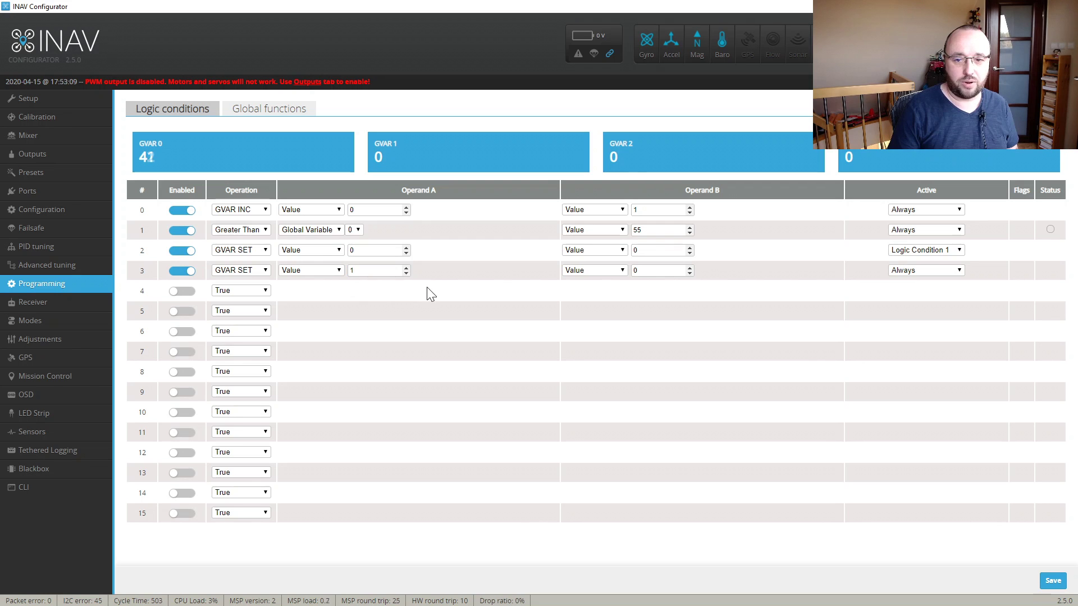
- Have logic condition 3 assign the value -500, active when Logic Condition 1 is met
{"action": "key", "text": "Tab"}
{"action": "key", "text": "Tab"}
{"action": "type", "text": "500"}
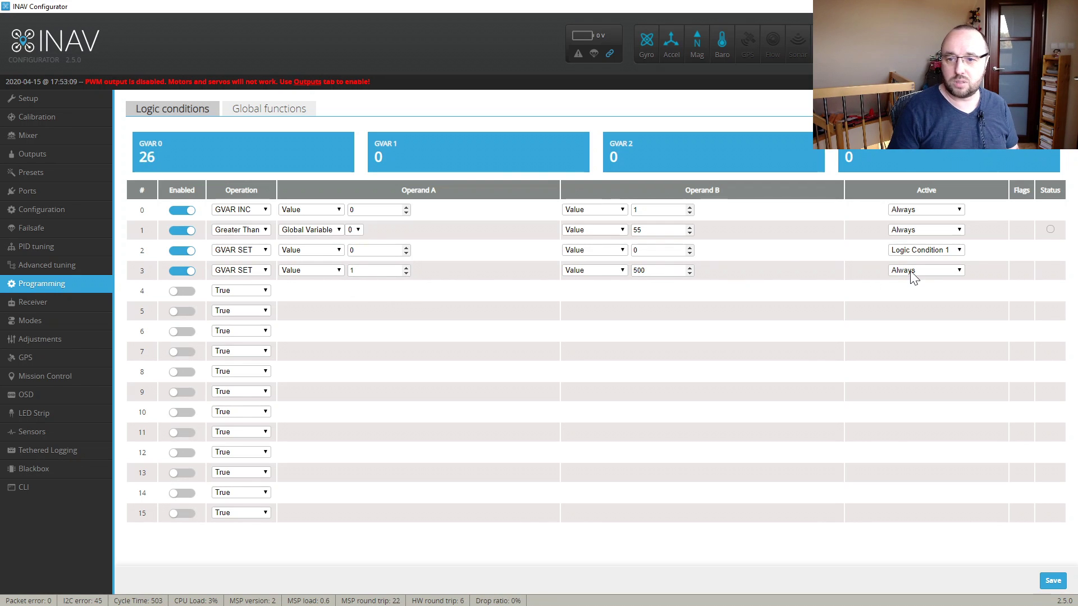
{"action": "type", "text": "-"}
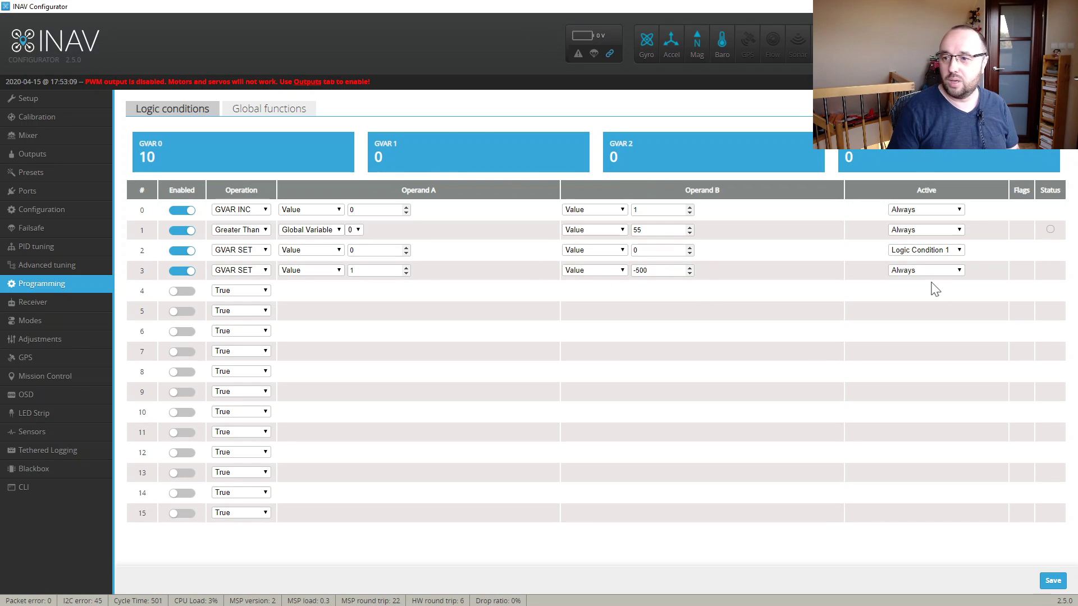
{"action": "left_click", "coordinate": [928, 271]}
{"action": "left_click", "coordinate": [936, 319]}
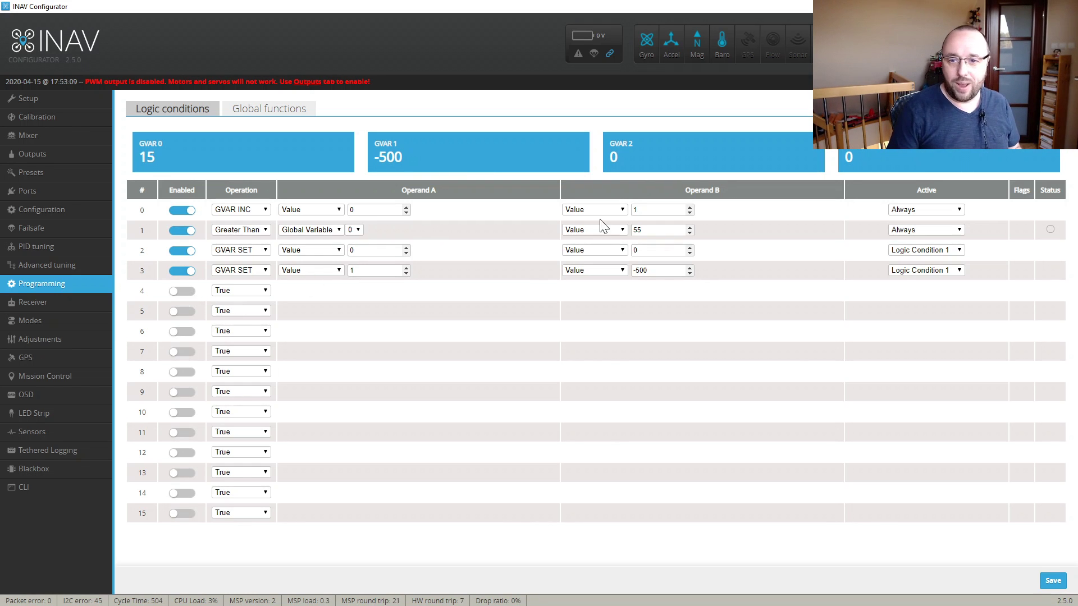
- Enable logic condition 4 as Greater Than, comparing Global Variable 0 with the value 50
{"action": "left_click", "coordinate": [181, 290]}
{"action": "left_click", "coordinate": [240, 290]}
{"action": "left_click", "coordinate": [236, 341]}
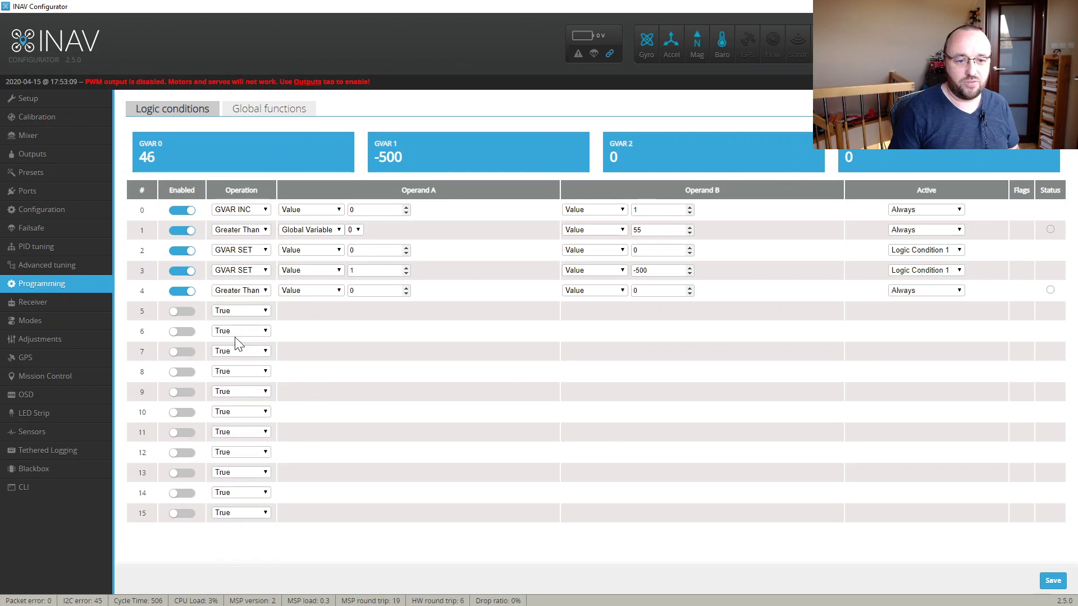
{"action": "left_click", "coordinate": [305, 290]}
{"action": "left_click", "coordinate": [319, 396]}
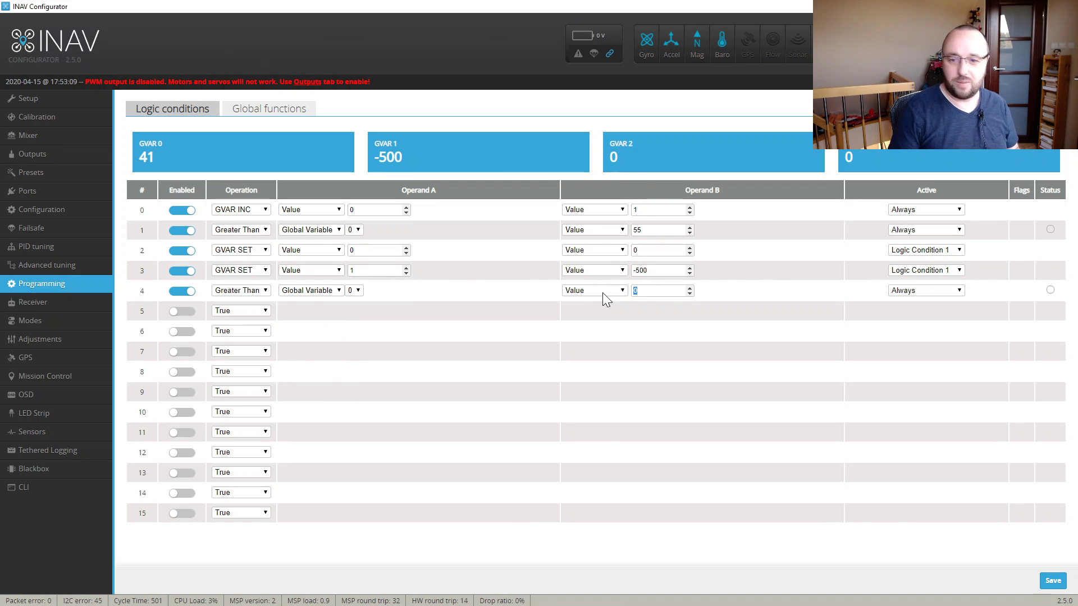
{"action": "type", "text": "50"}
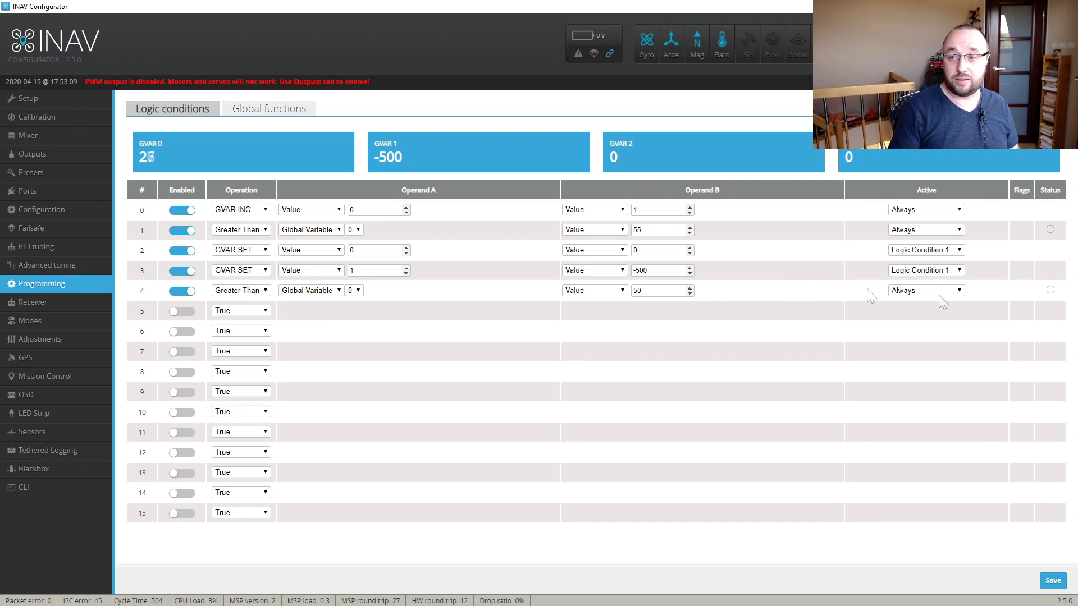
- Enable logic condition 5 with the GVAR SET operation
{"action": "left_click", "coordinate": [183, 312]}
{"action": "left_click", "coordinate": [242, 311]}
{"action": "scroll", "coordinate": [236, 262], "scroll_direction": "down", "scroll_amount": 2}
{"action": "left_click", "coordinate": [237, 262]}
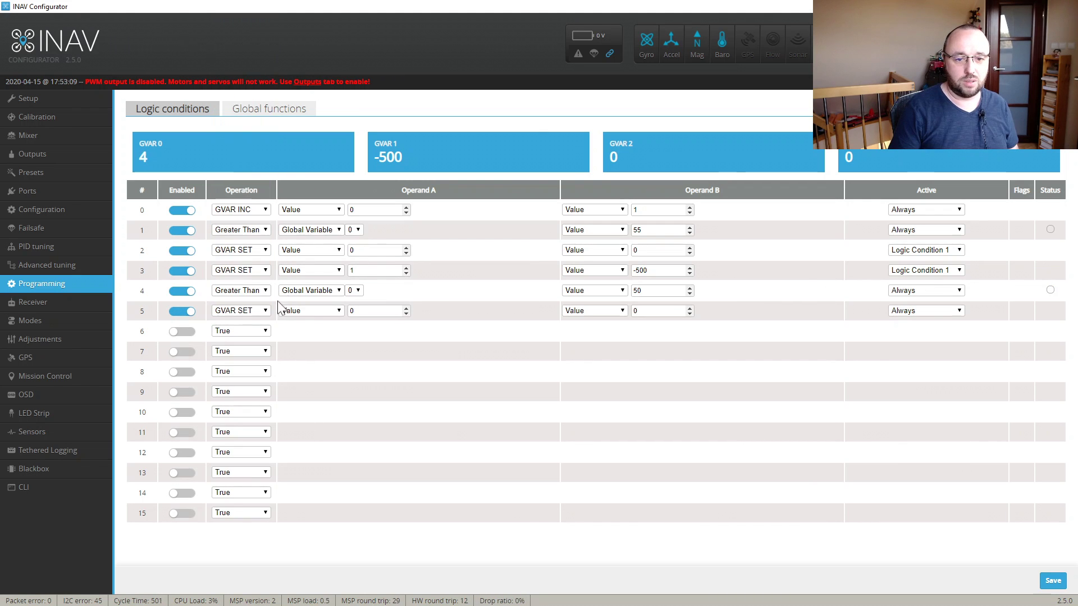
{"action": "left_click", "coordinate": [319, 309]}
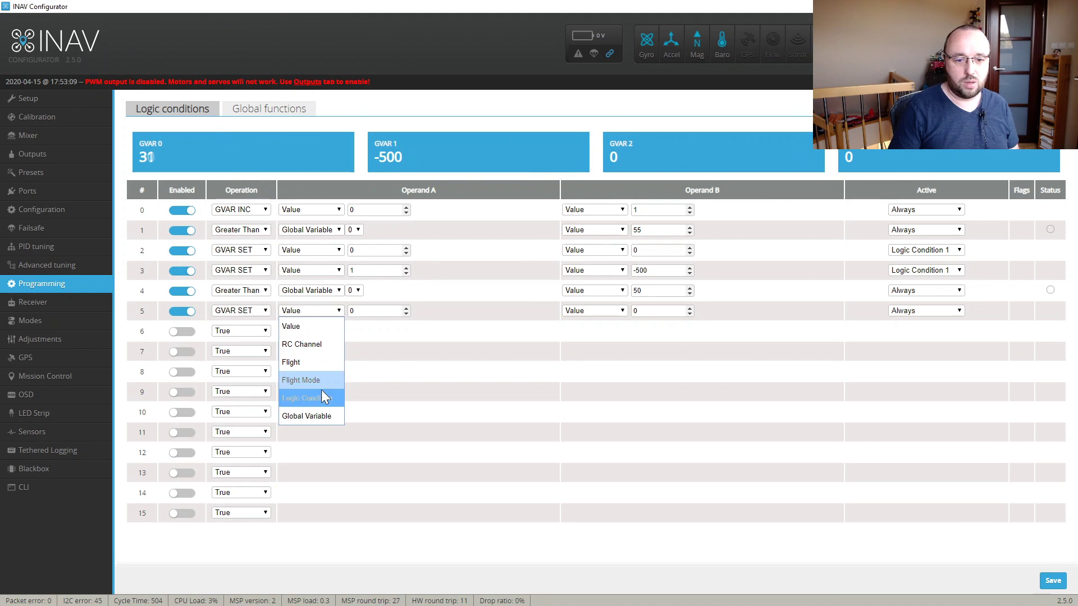
{"action": "left_click", "coordinate": [323, 416]}
{"action": "left_click", "coordinate": [358, 312]}
{"action": "left_click", "coordinate": [351, 344]}
{"action": "left_click", "coordinate": [319, 310]}
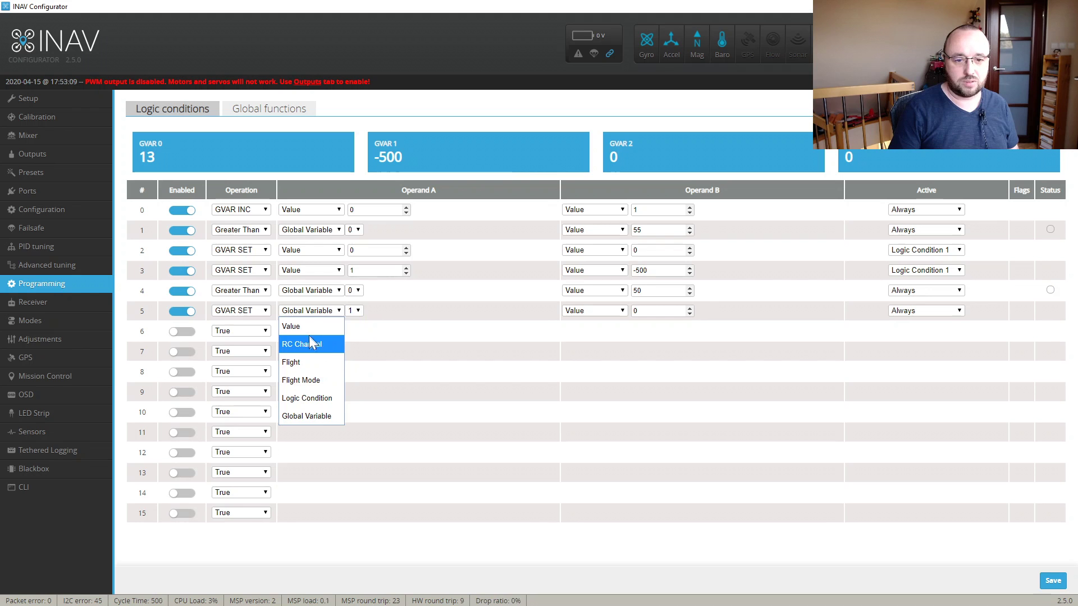
{"action": "left_click", "coordinate": [297, 326]}
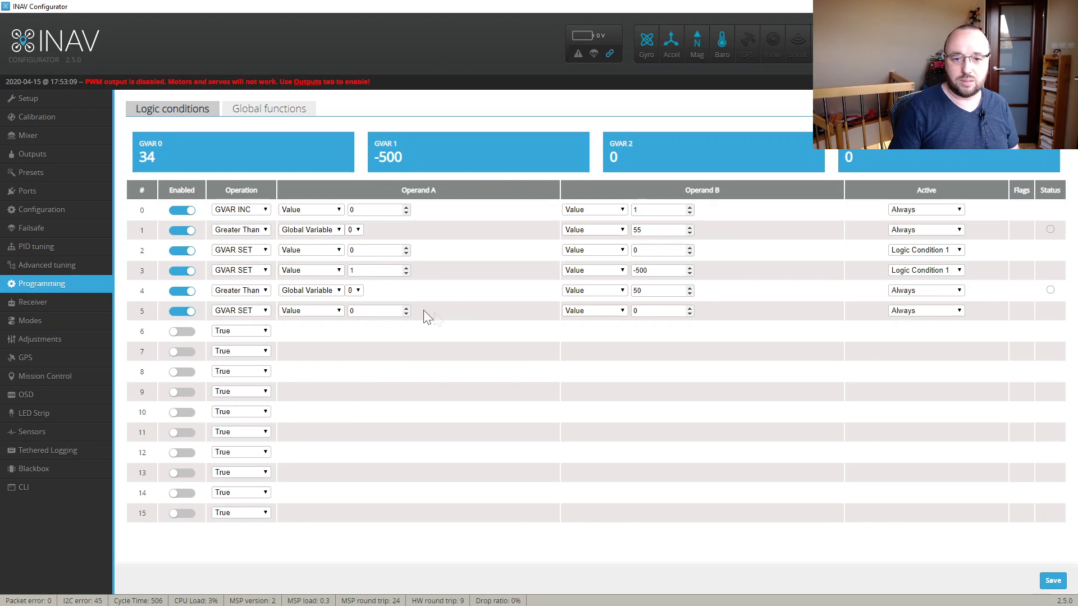
- Have logic condition 5 set global variable 1 to 500 when Logic Condition 4 is active
{"action": "left_click", "coordinate": [405, 308]}
{"action": "left_click", "coordinate": [921, 310]}
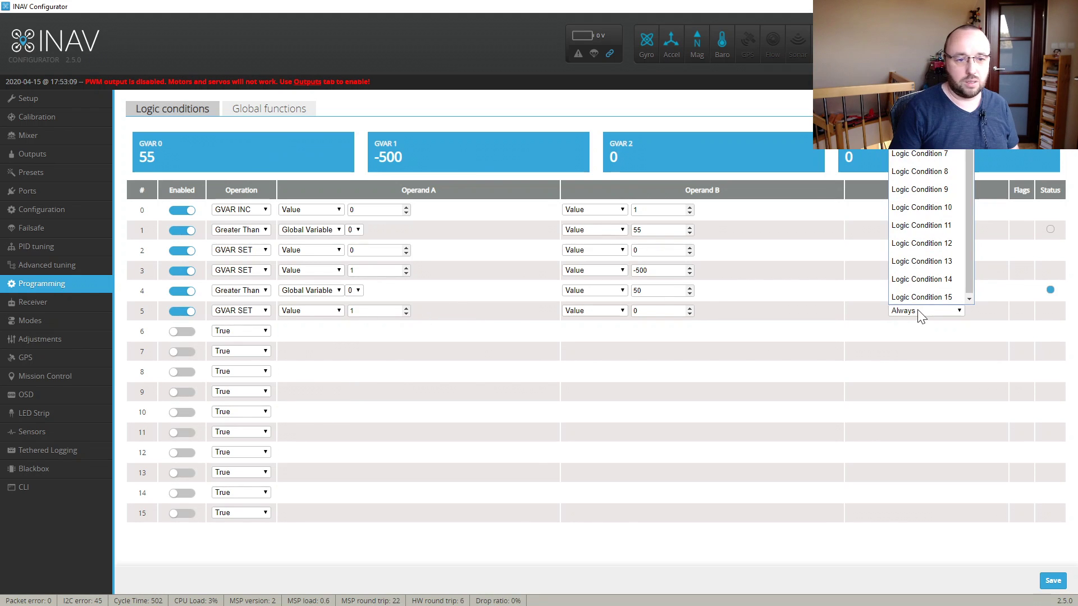
{"action": "scroll", "coordinate": [926, 225], "scroll_direction": "up", "scroll_amount": 2}
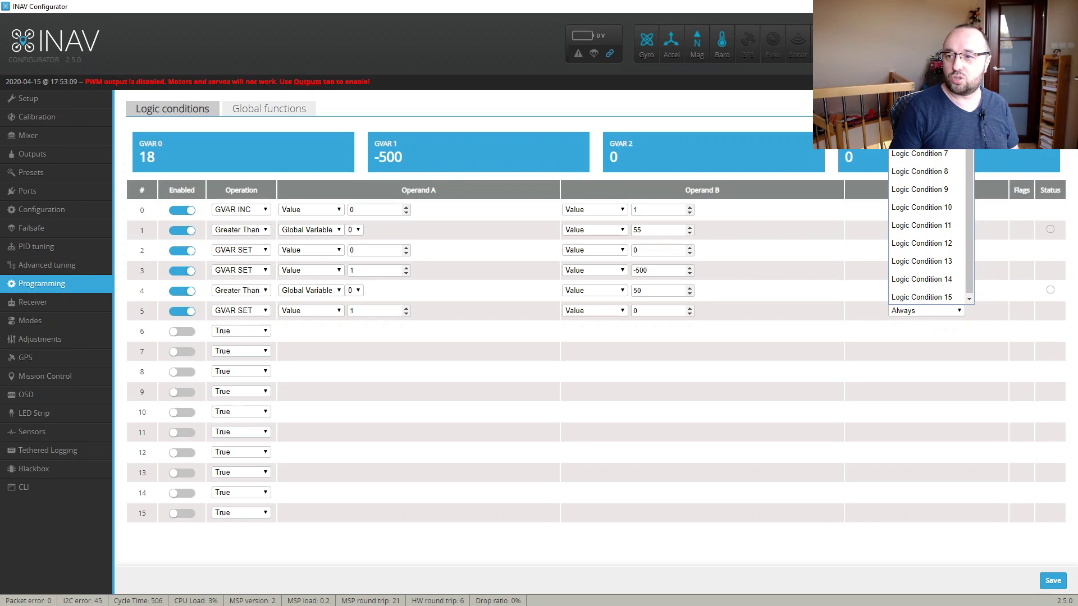
{"action": "left_click", "coordinate": [921, 225]}
{"action": "type", "text": "500"}
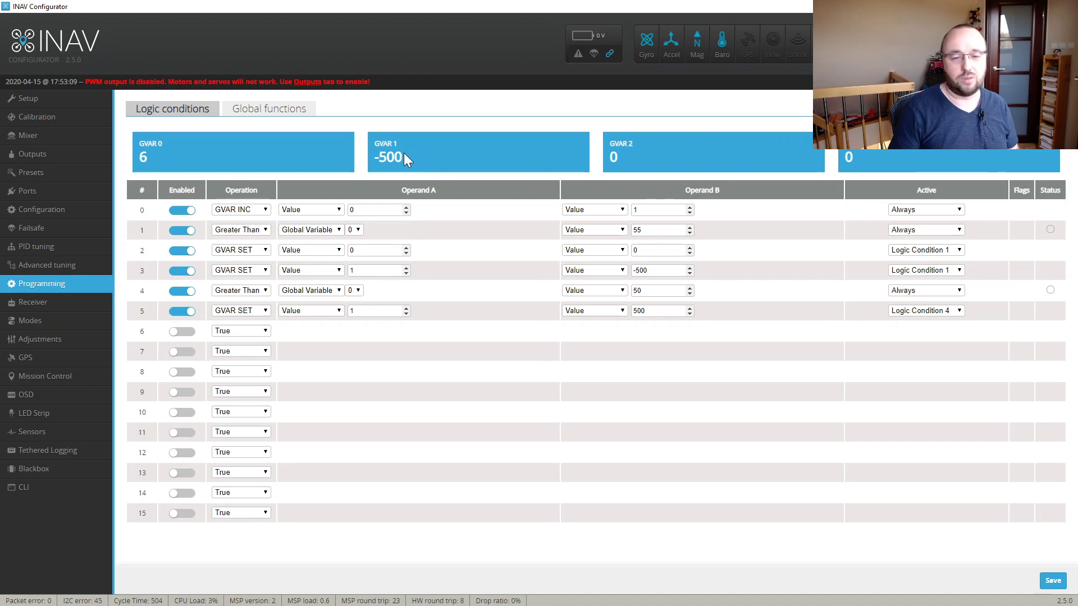
- Change the servo 2 mixer rule's input to GVAR 1 on the Mixer page, then save and reboot
{"action": "left_click", "coordinate": [38, 136]}
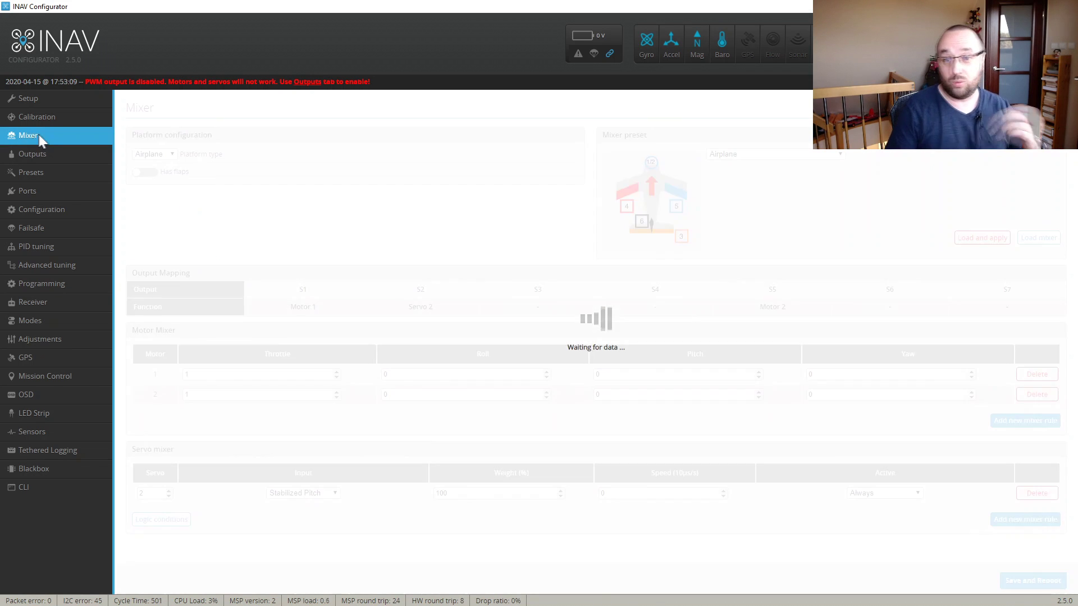
{"action": "left_click", "coordinate": [298, 492]}
{"action": "scroll", "coordinate": [297, 438], "scroll_direction": "down", "scroll_amount": 5}
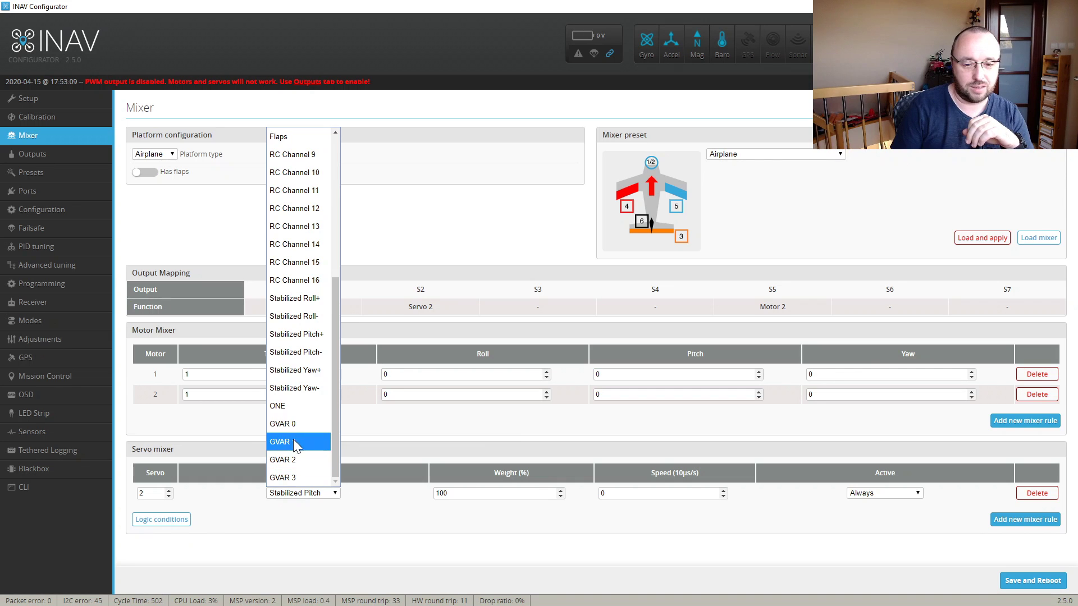
{"action": "left_click", "coordinate": [293, 441]}
{"action": "left_click", "coordinate": [1032, 583]}
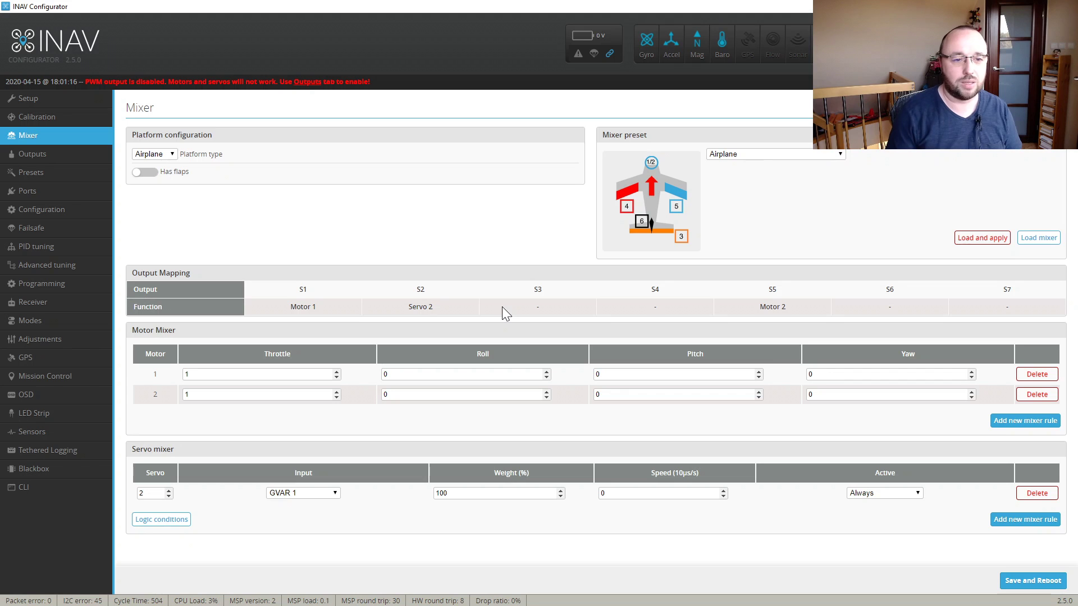
- Examine servo 2's live output on the Outputs page
{"action": "left_click", "coordinate": [48, 160]}
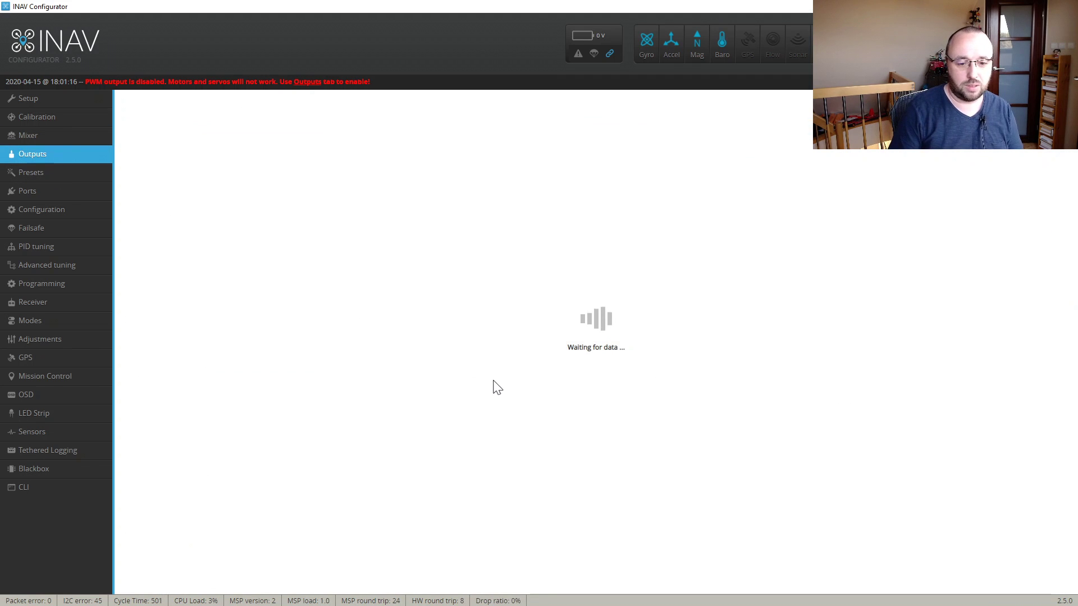
{"action": "scroll", "coordinate": [498, 388], "scroll_direction": "down", "scroll_amount": 2}
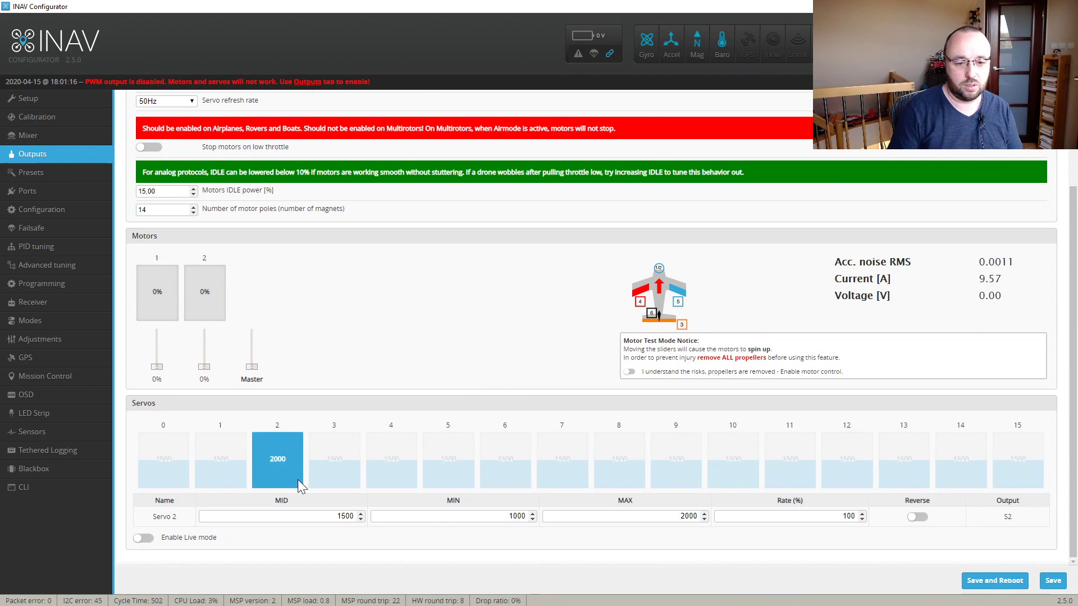